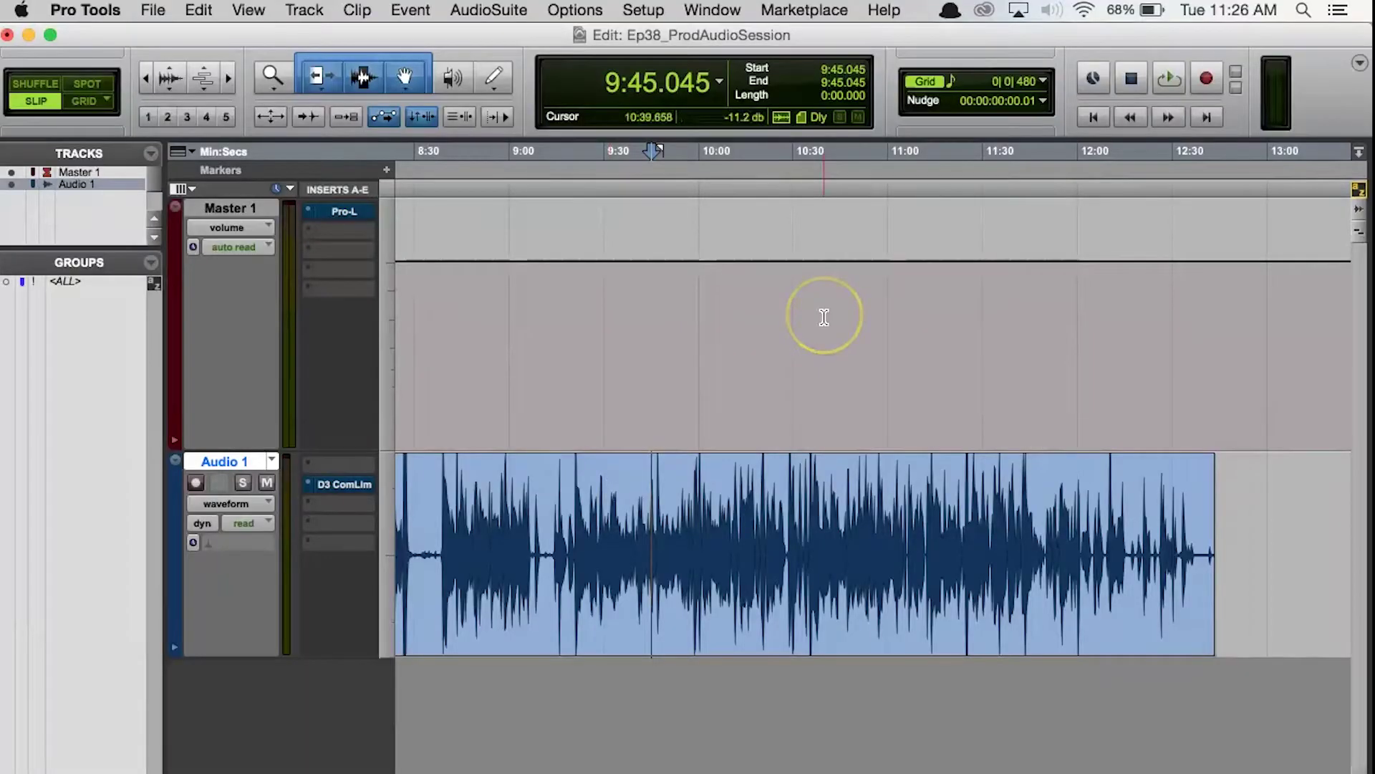
- Switch between the Mix and Edit windows via the Window menu and Cmd+=
click(752, 286)
click(712, 10)
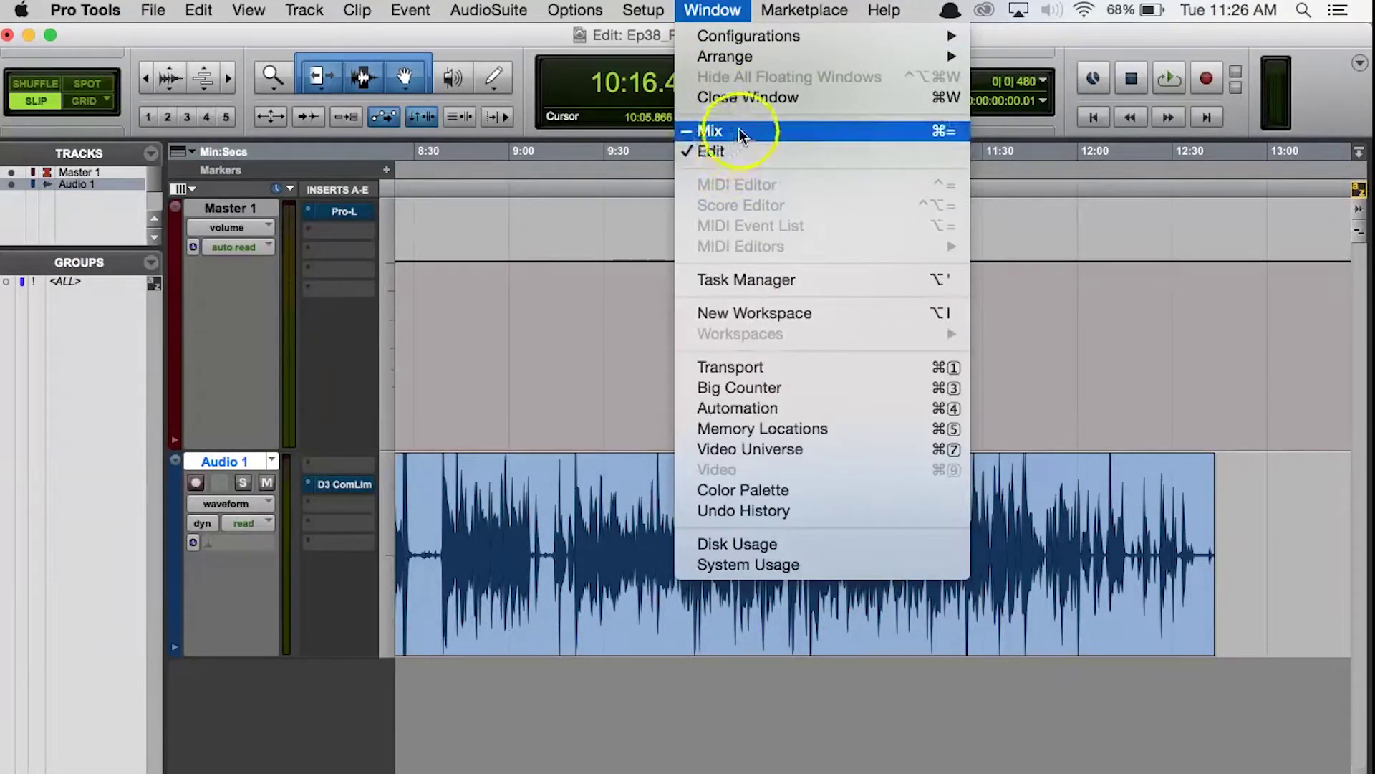
click(709, 10)
key(super+equal)
key(super+equal)
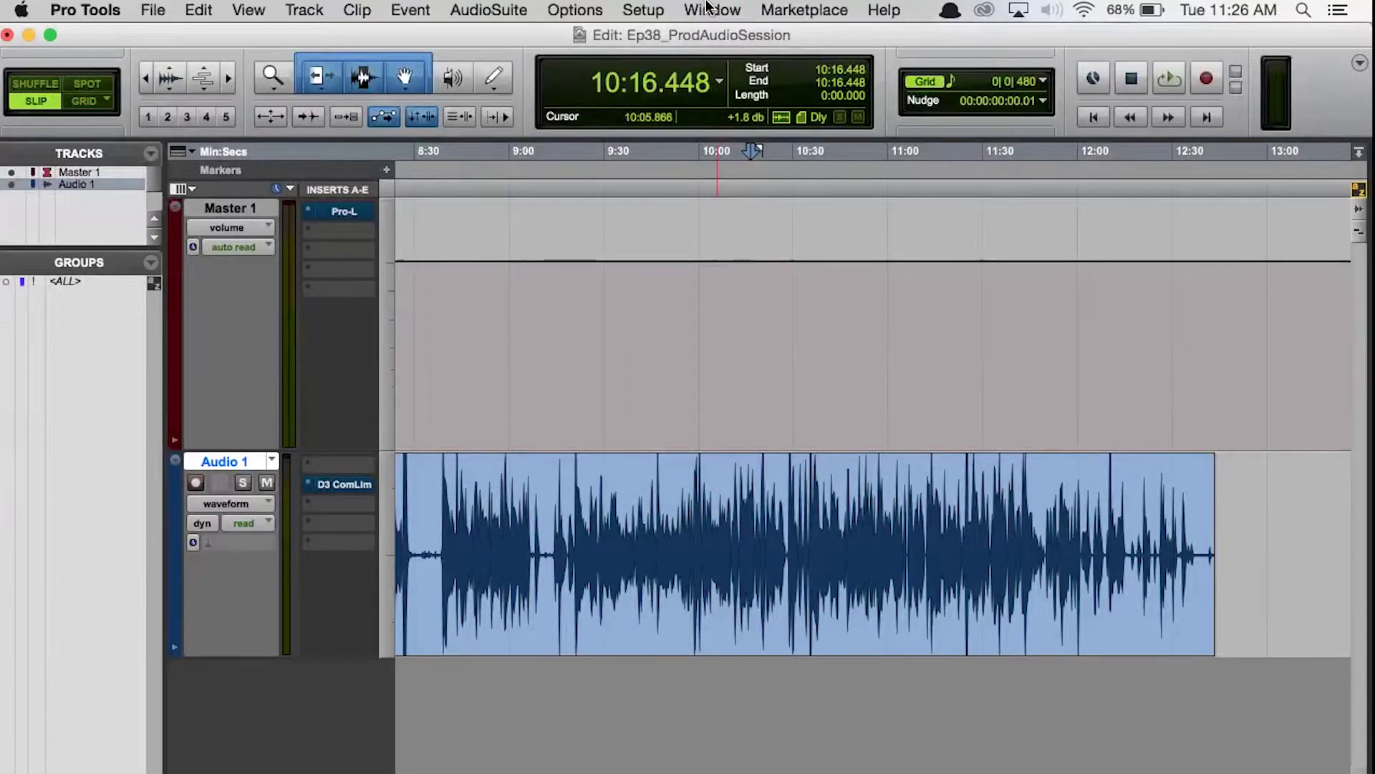
key(super+equal)
key(super+equal)
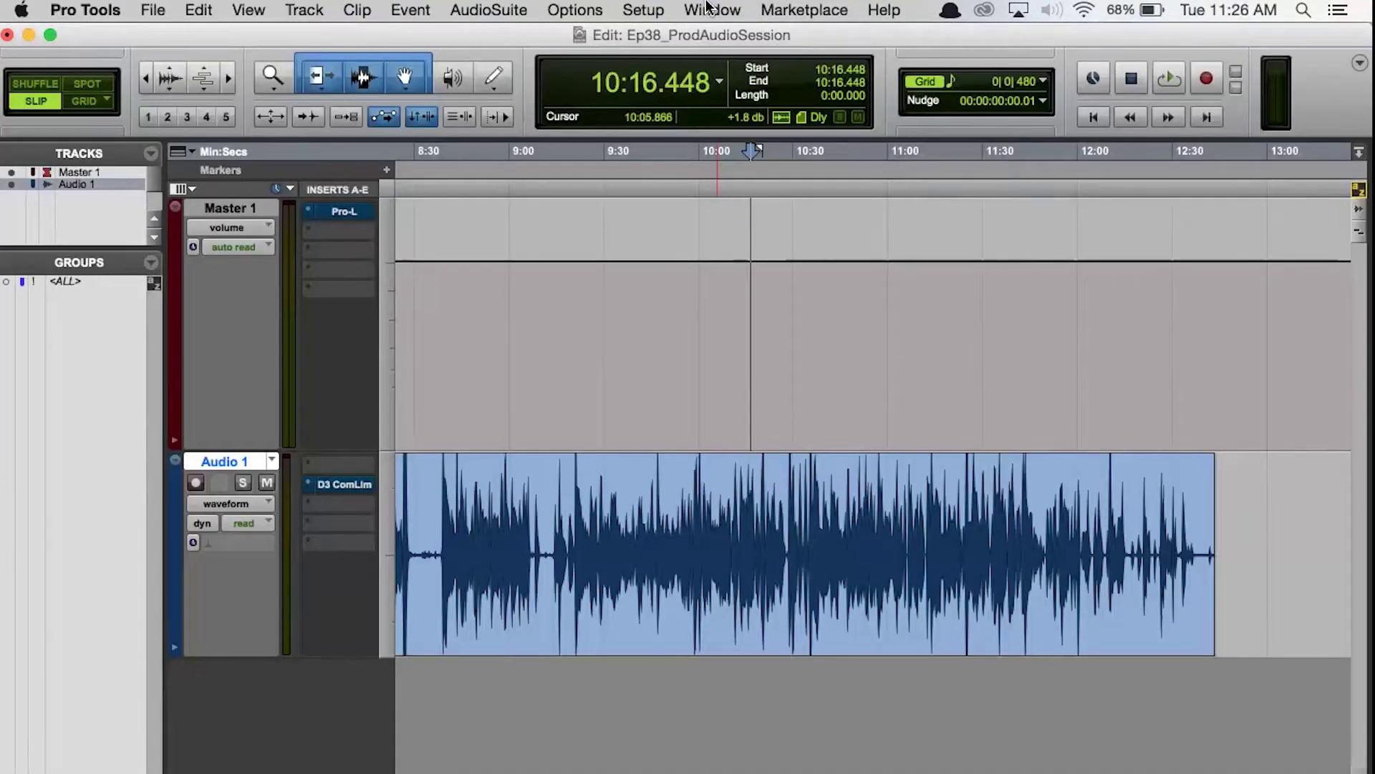
key(super+equal)
key(super+equal)
- Zoom in on the waveform around 9:56 and place the insertion point at 9:56.224
click(687, 515)
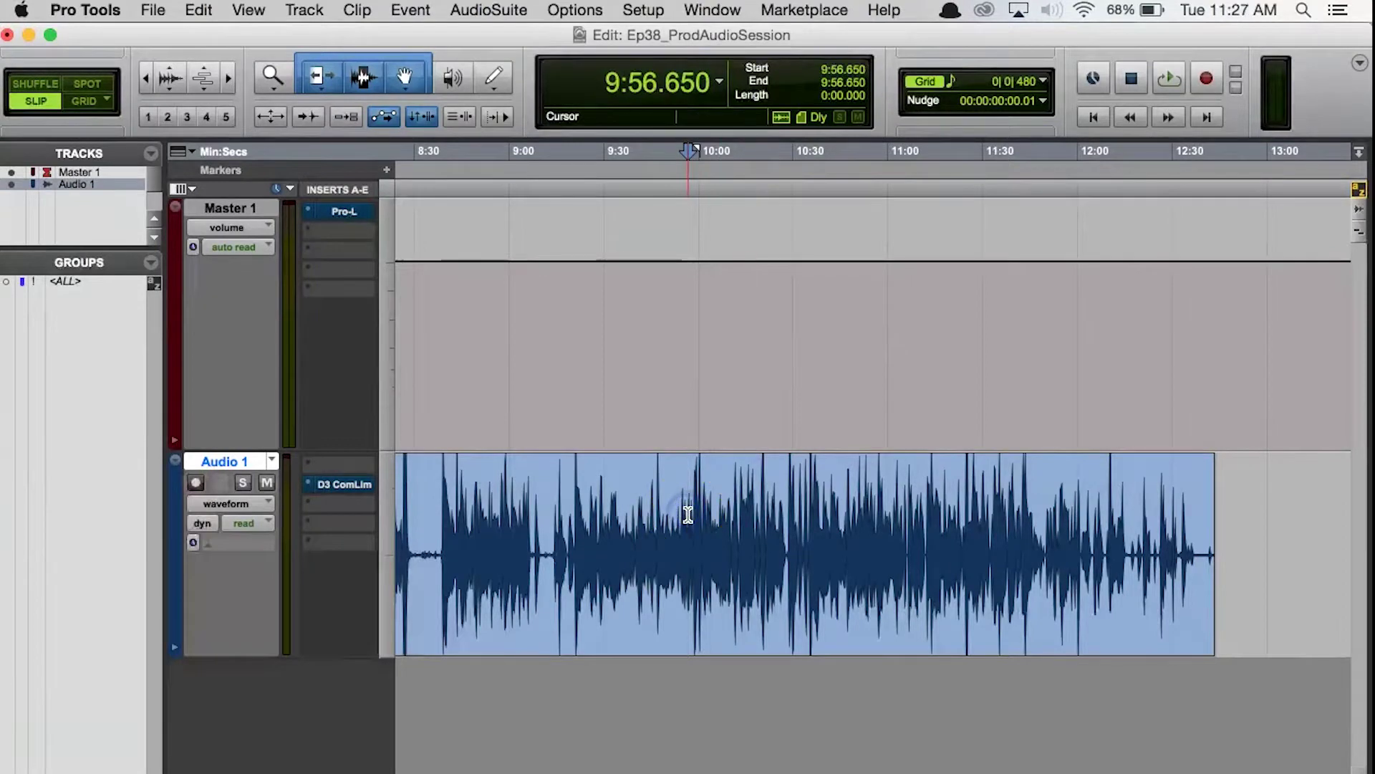
scroll(688, 514, up, 5)
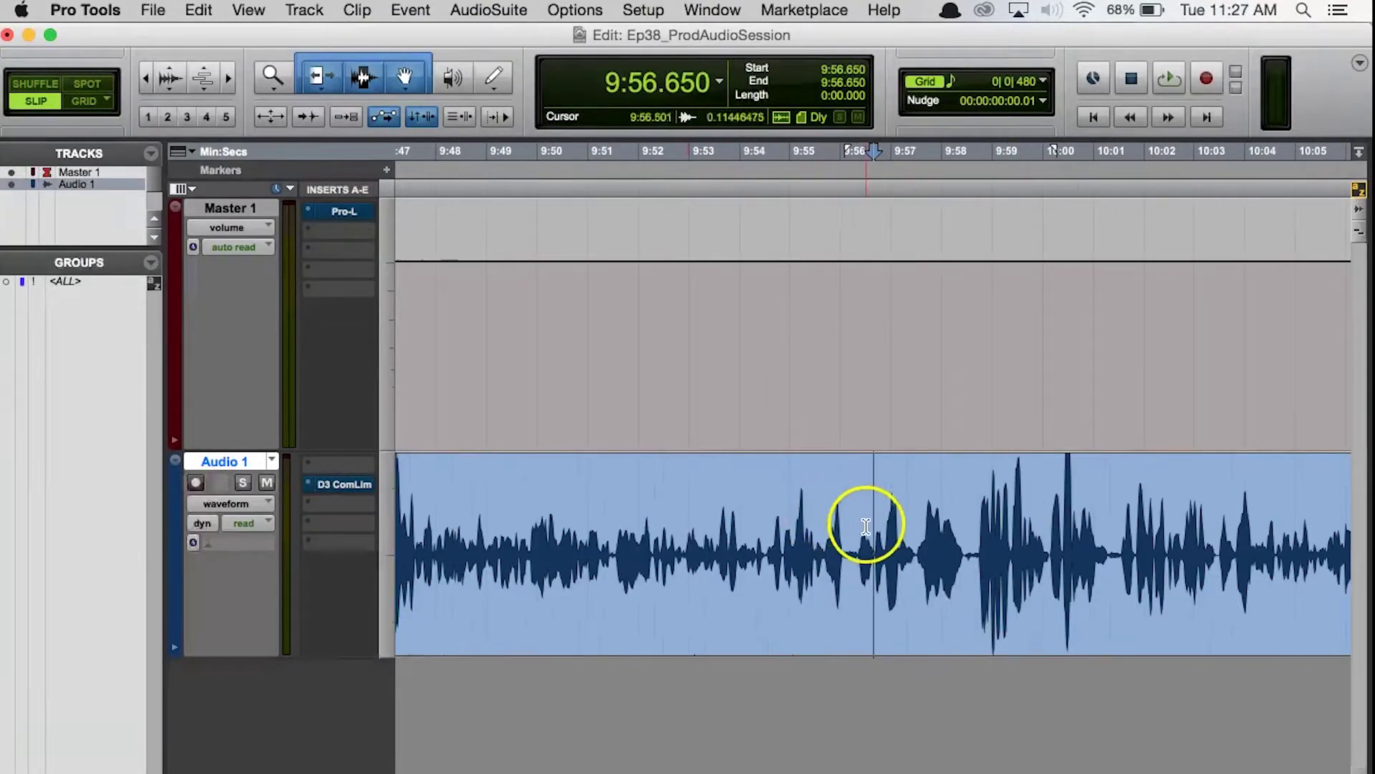
click(852, 522)
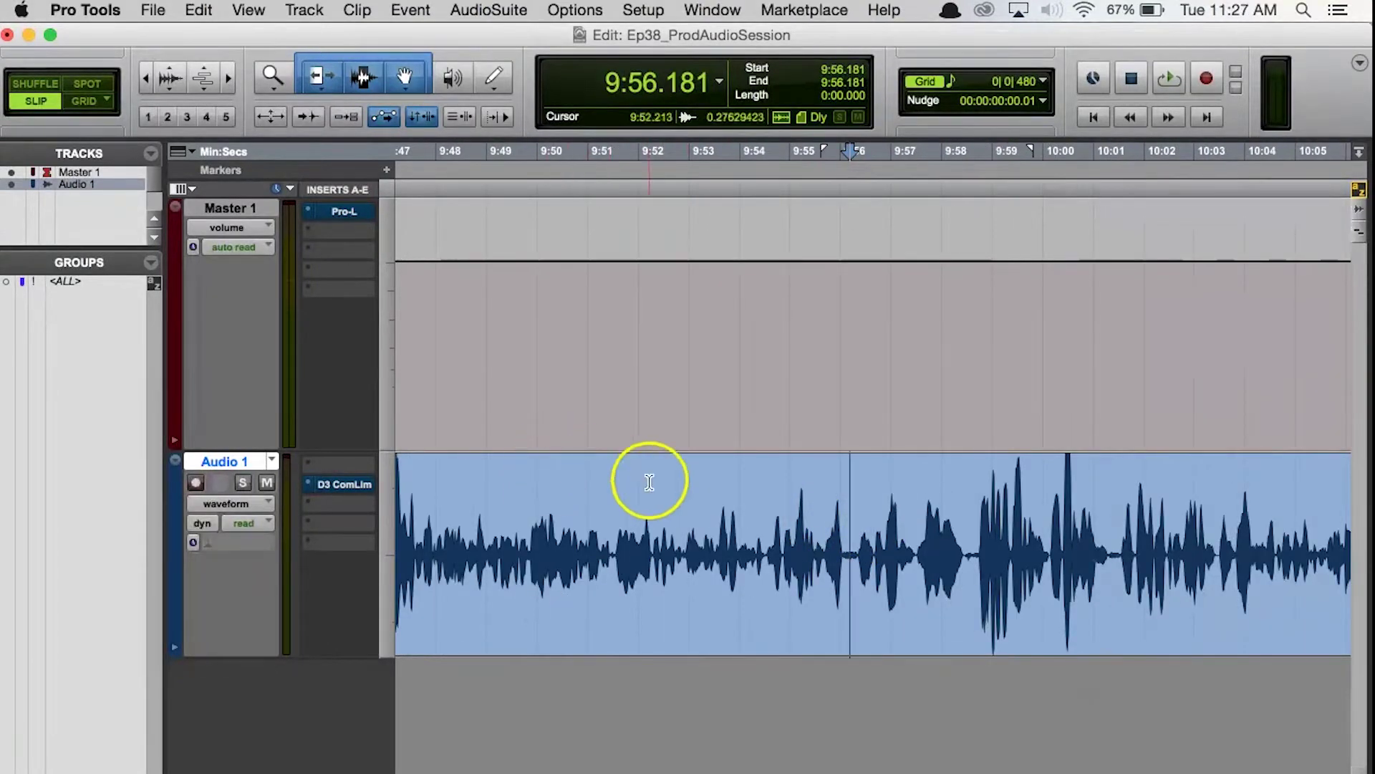
click(767, 495)
click(852, 501)
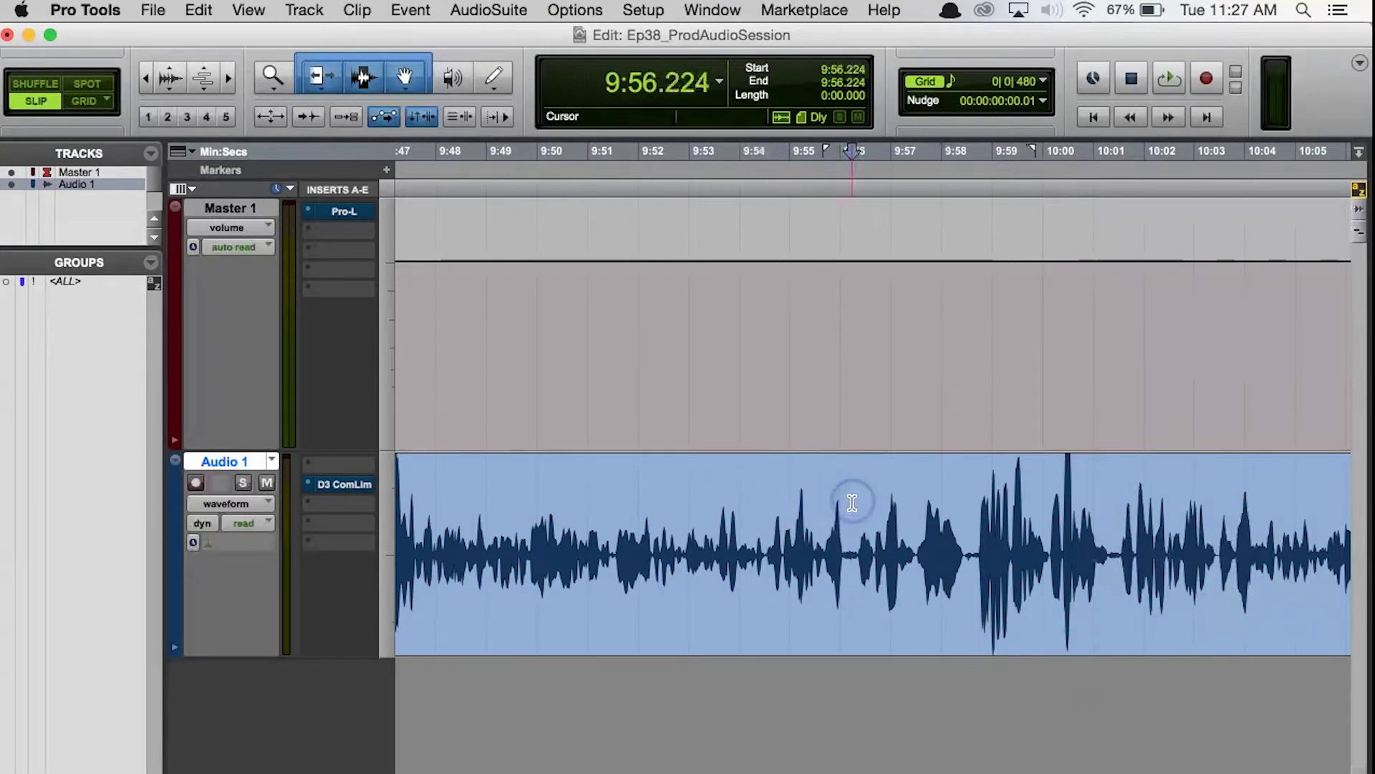
- Split the clip at 9:56.224 and 9:52.917, sliding the pieces to 9:57.781 and 9:53.813
key(super+e)
click(743, 485)
drag(967, 626, 998, 630)
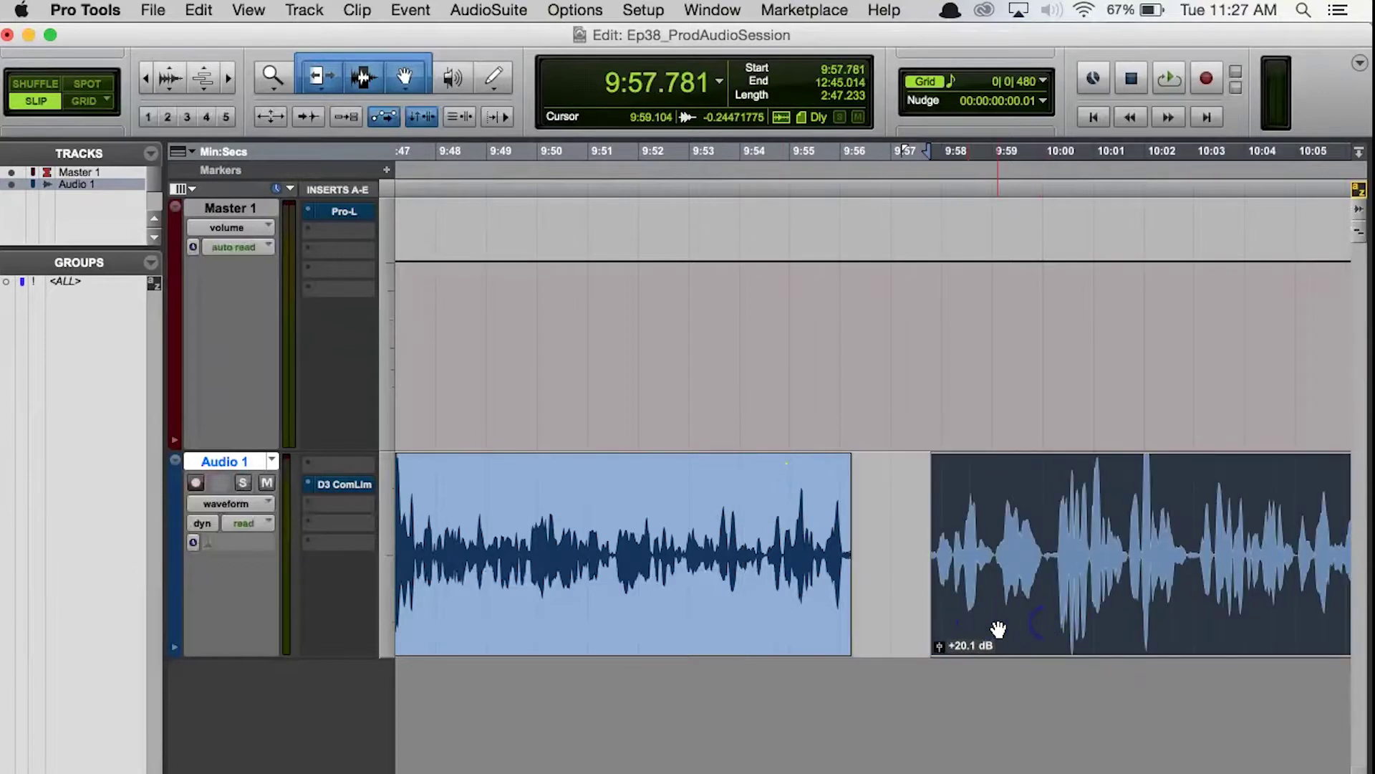
click(685, 509)
key(b)
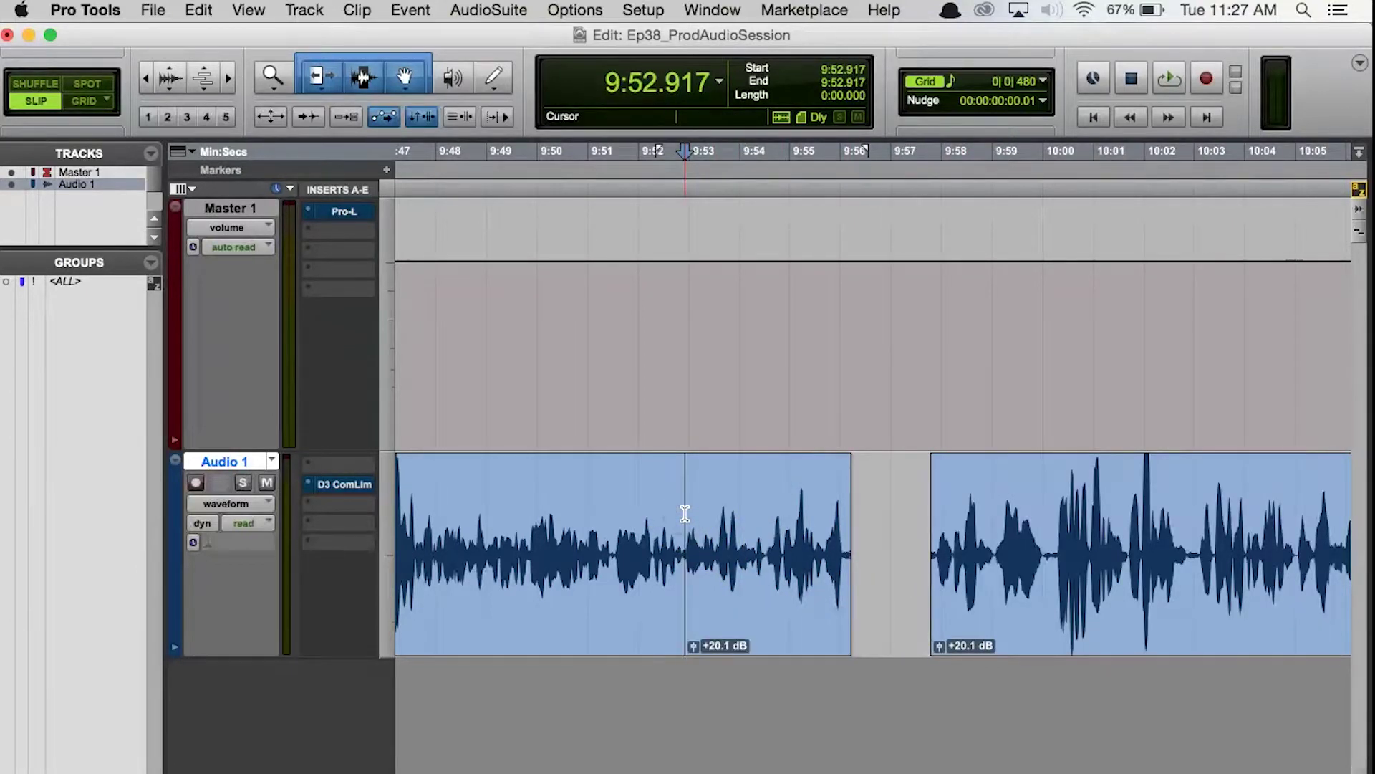
drag(749, 602, 802, 612)
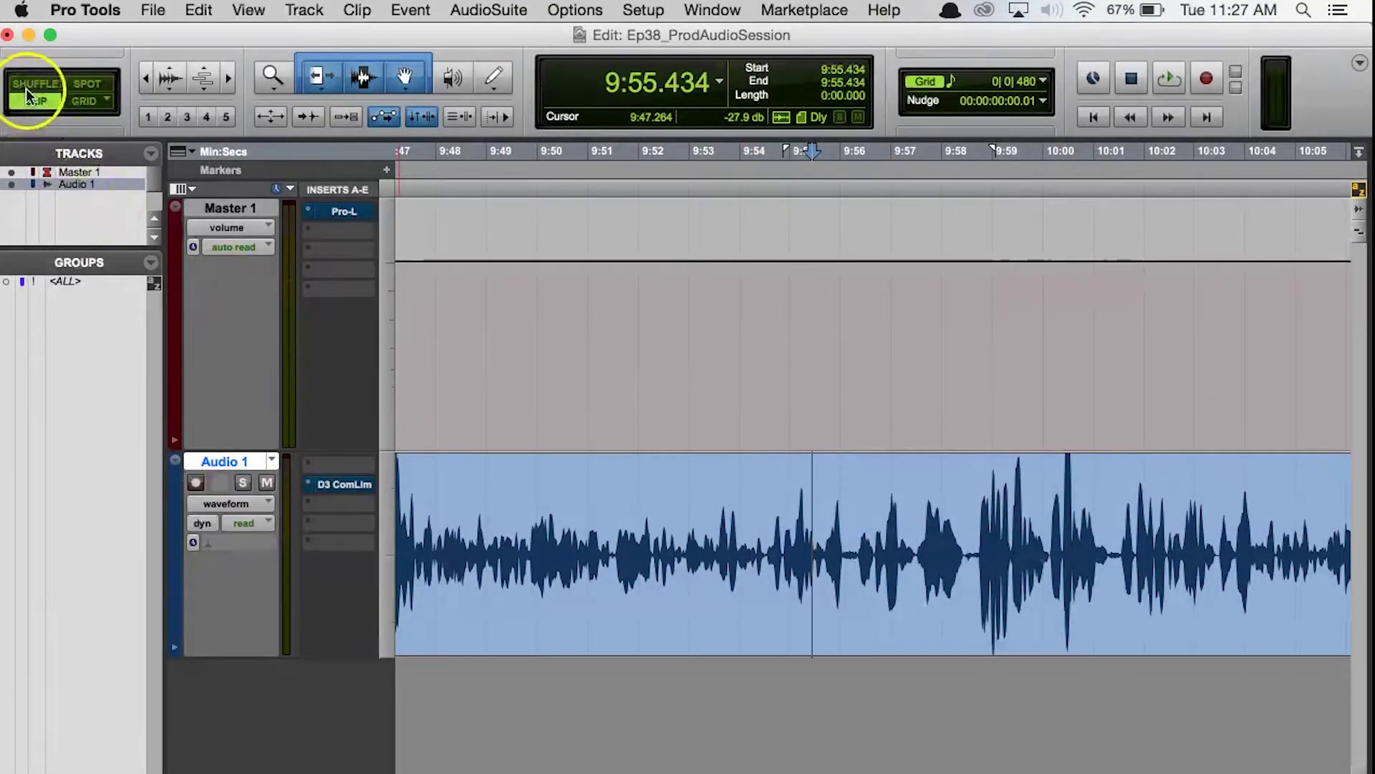
click(76, 86)
click(82, 100)
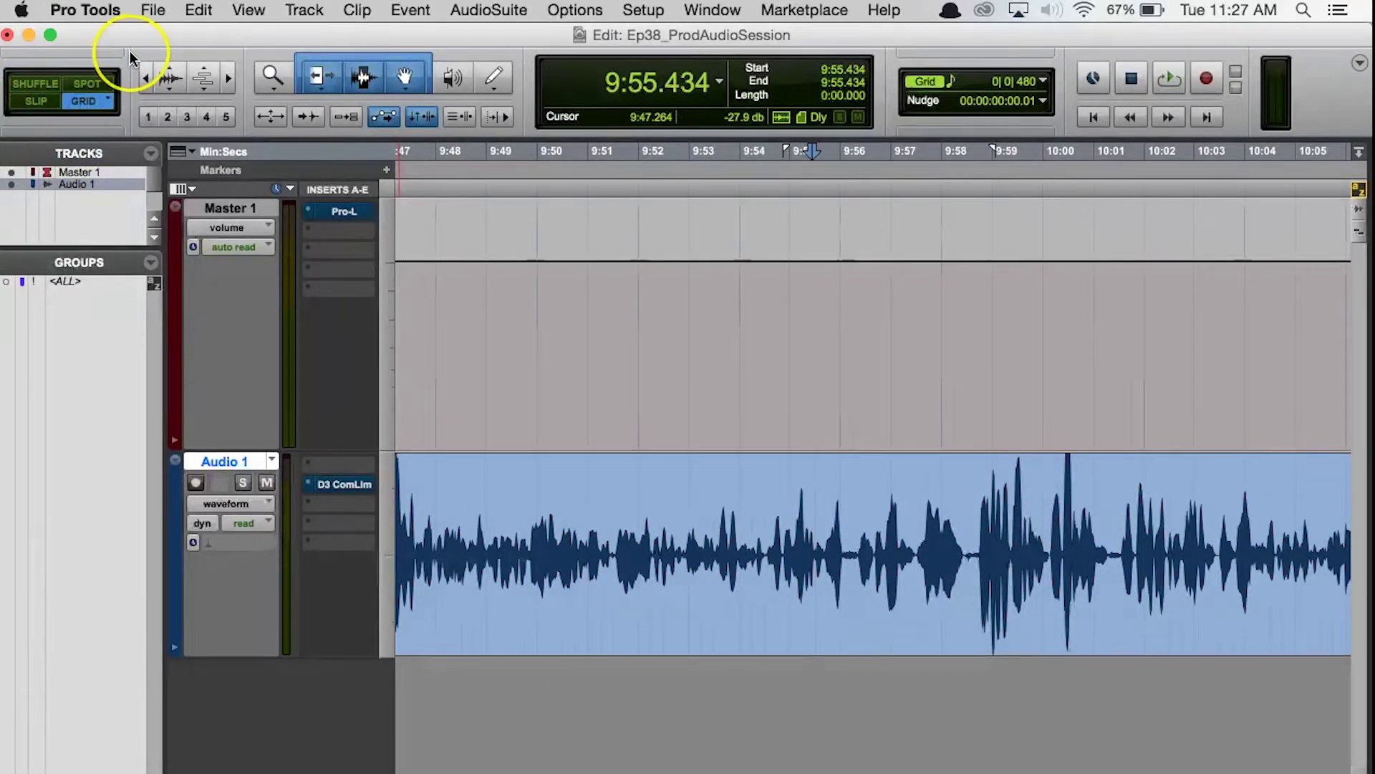
key(F1)
key(F2)
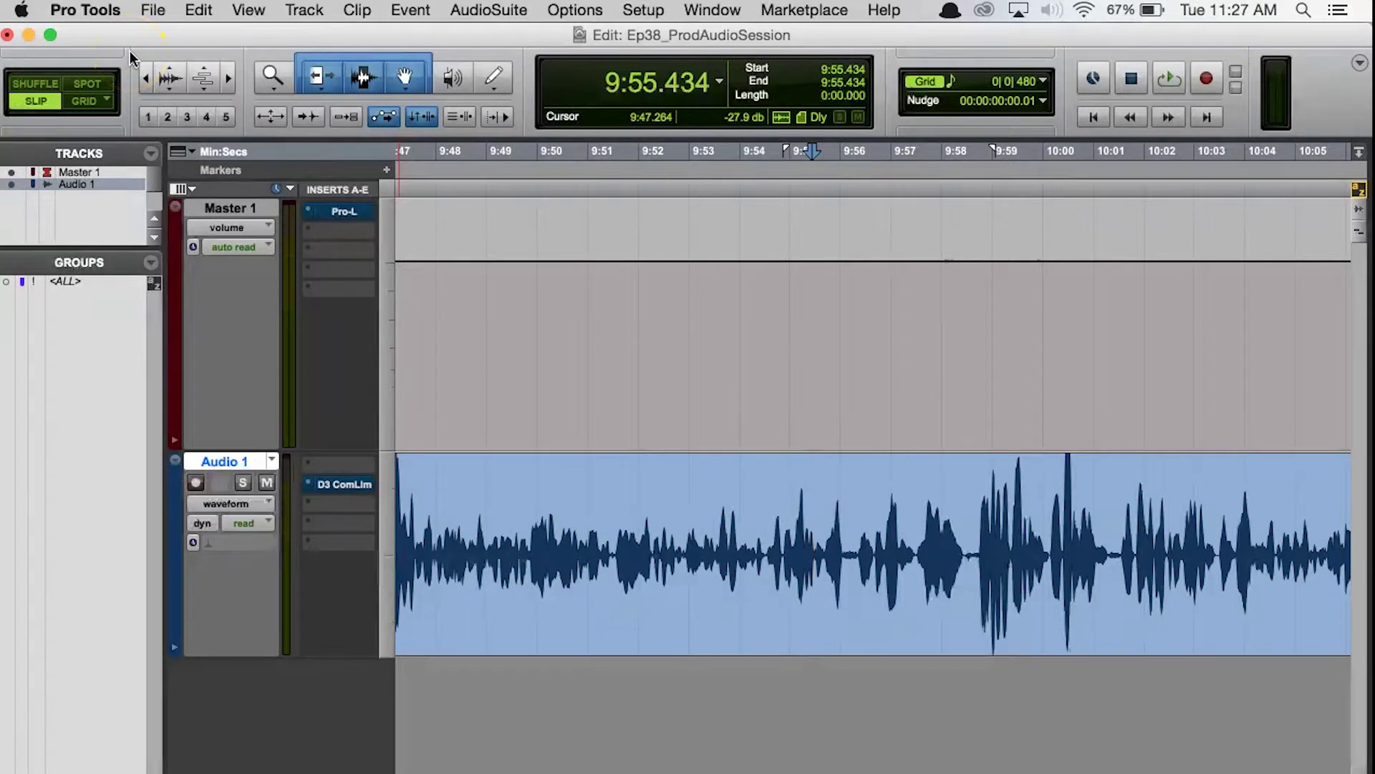
key(F3)
key(F4)
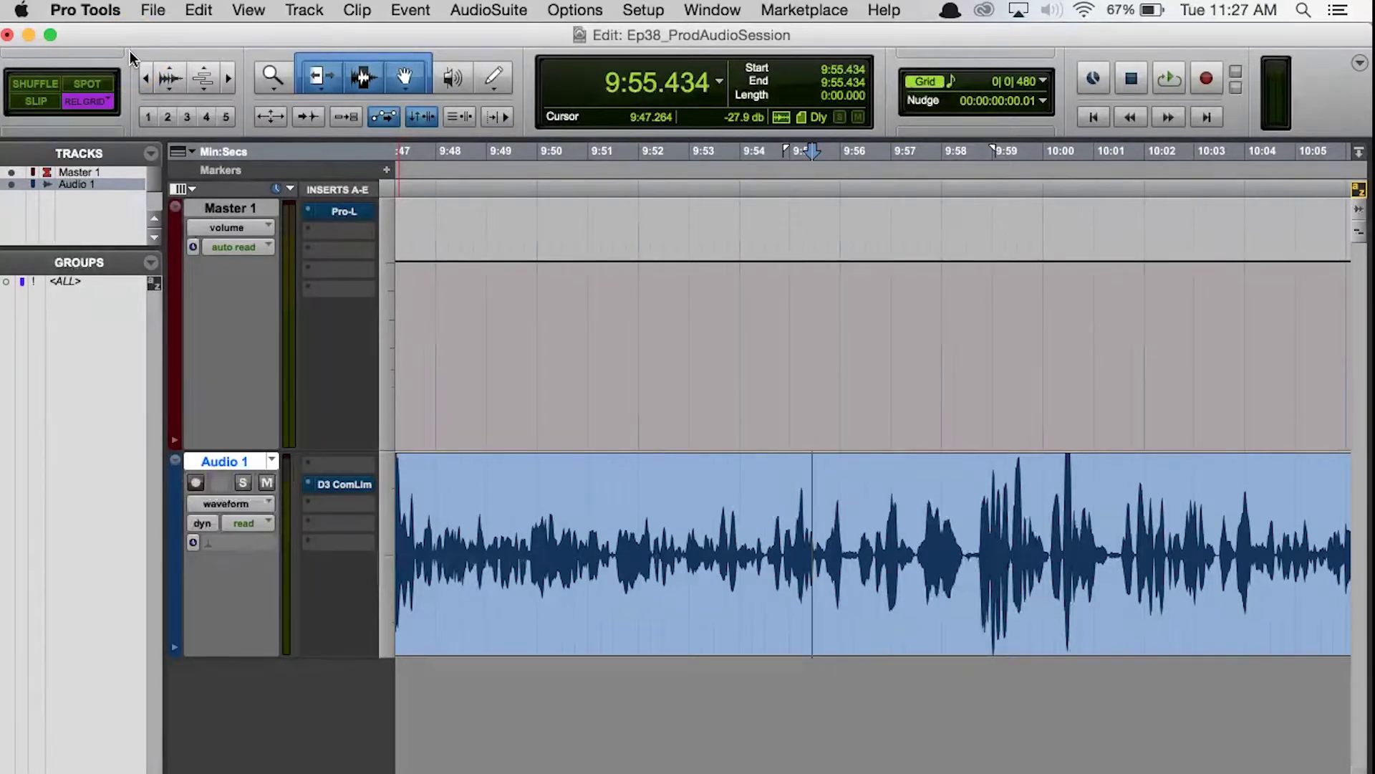
key(F3)
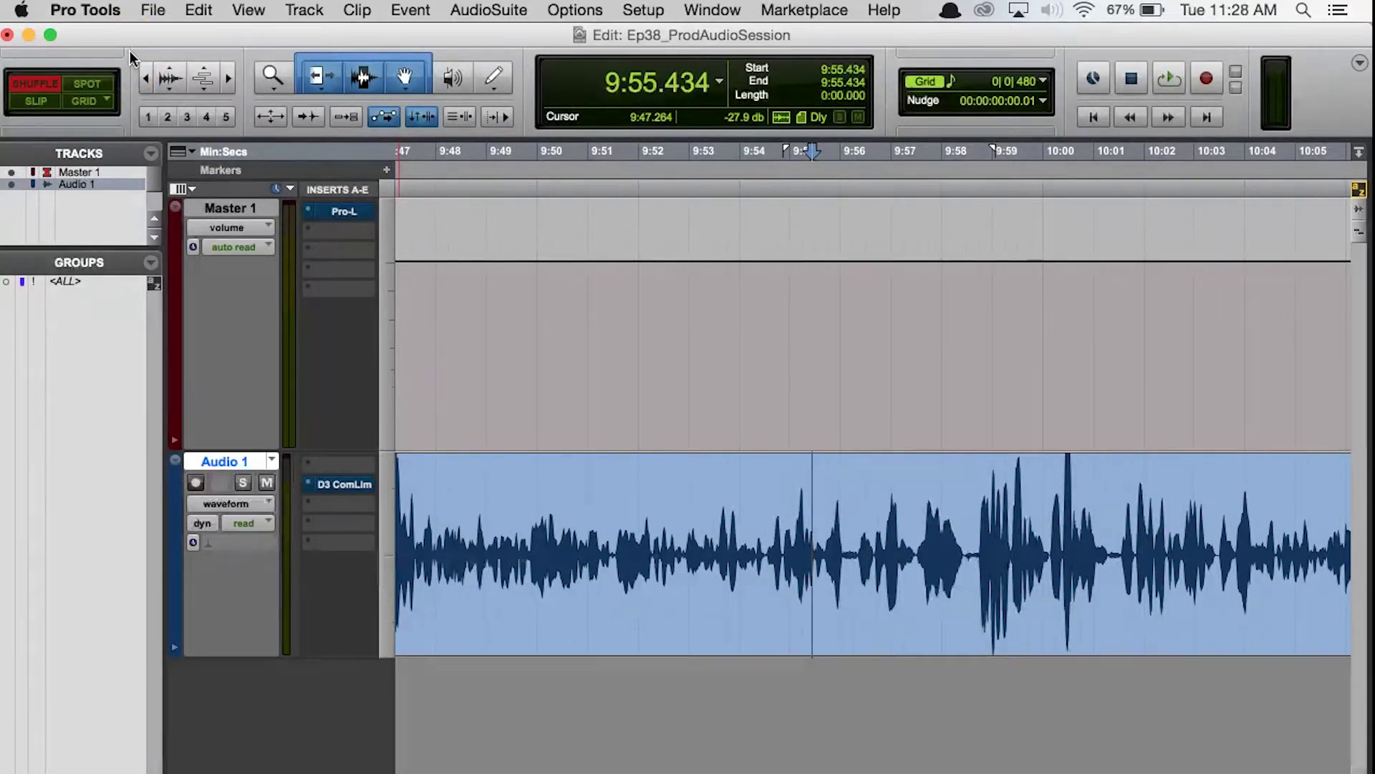
key(F4)
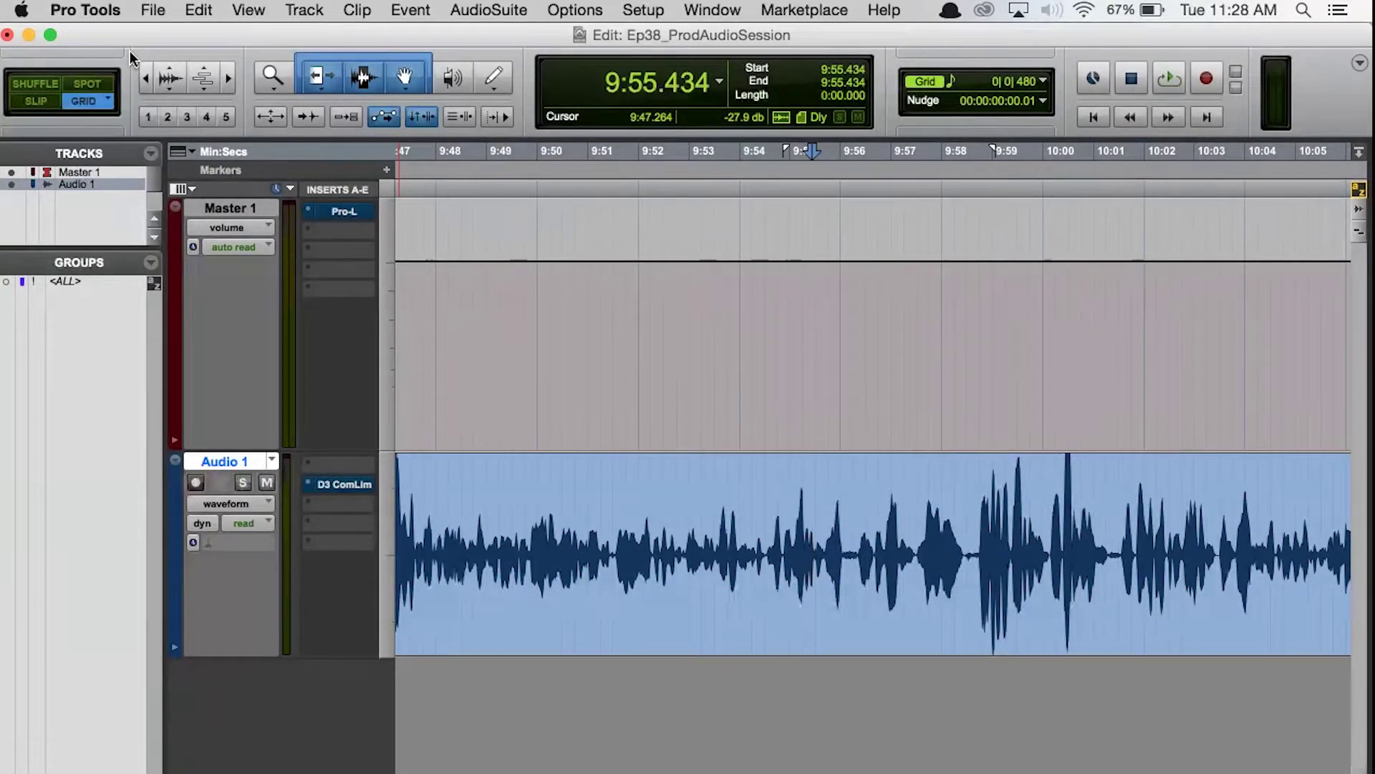
key(F3)
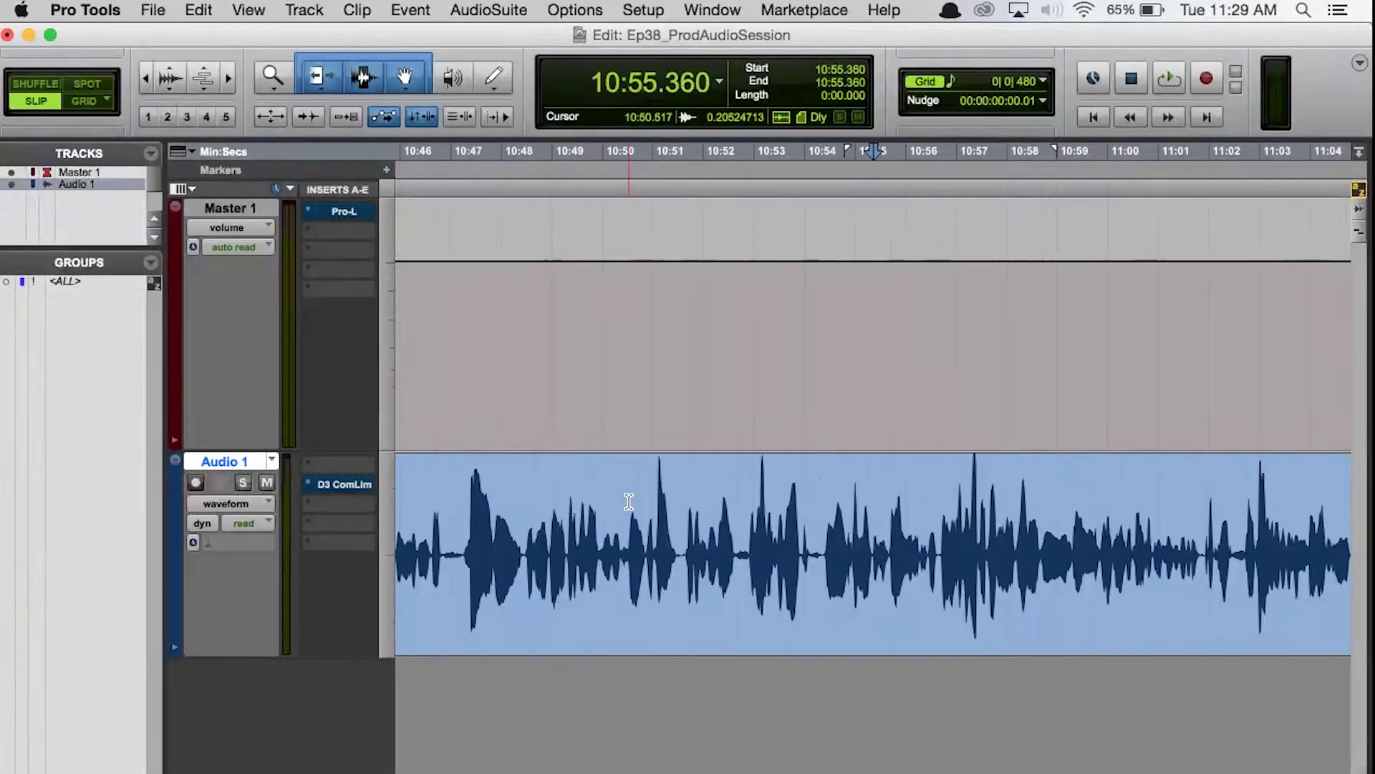
- Select the Zoomer, then step through the Trim, Selector, Grabber, Scrubber and Pencil tools with F5–F10
click(458, 293)
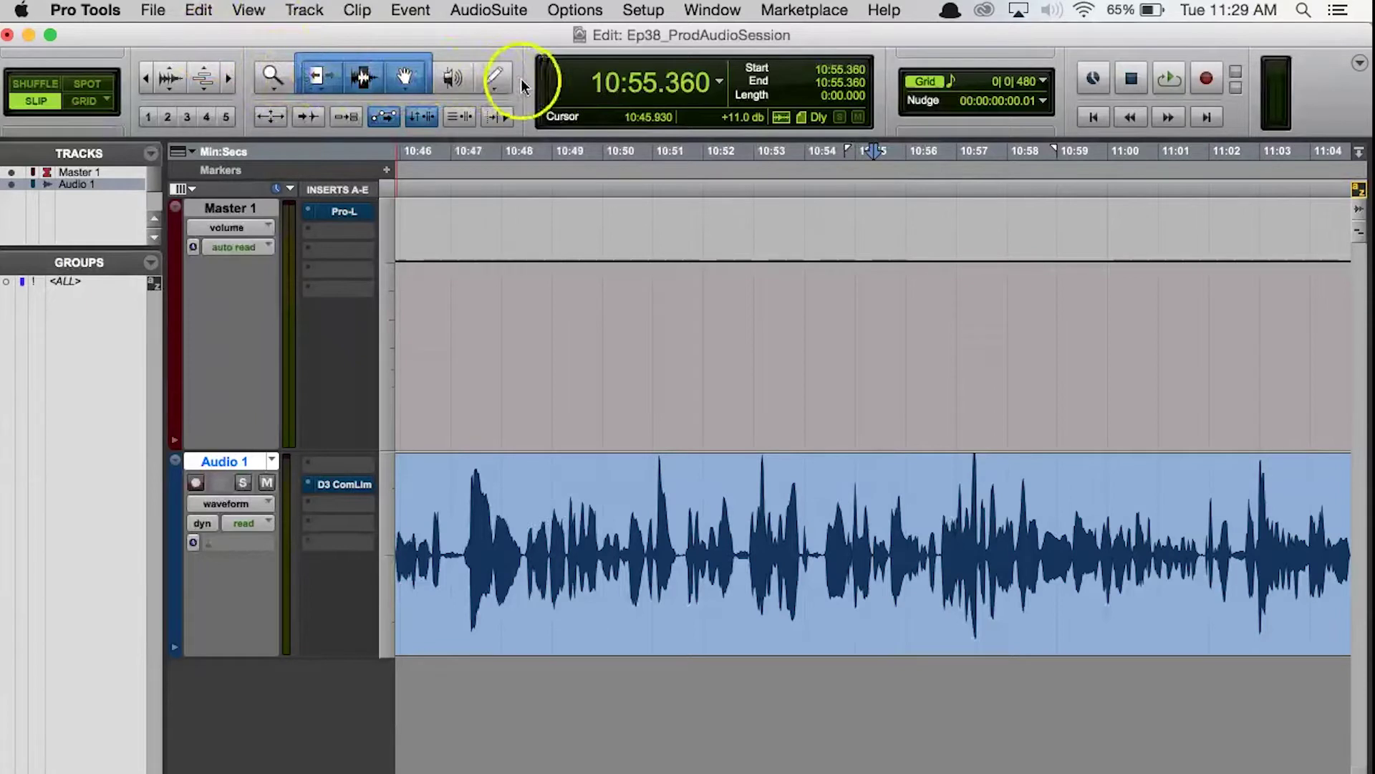
click(272, 75)
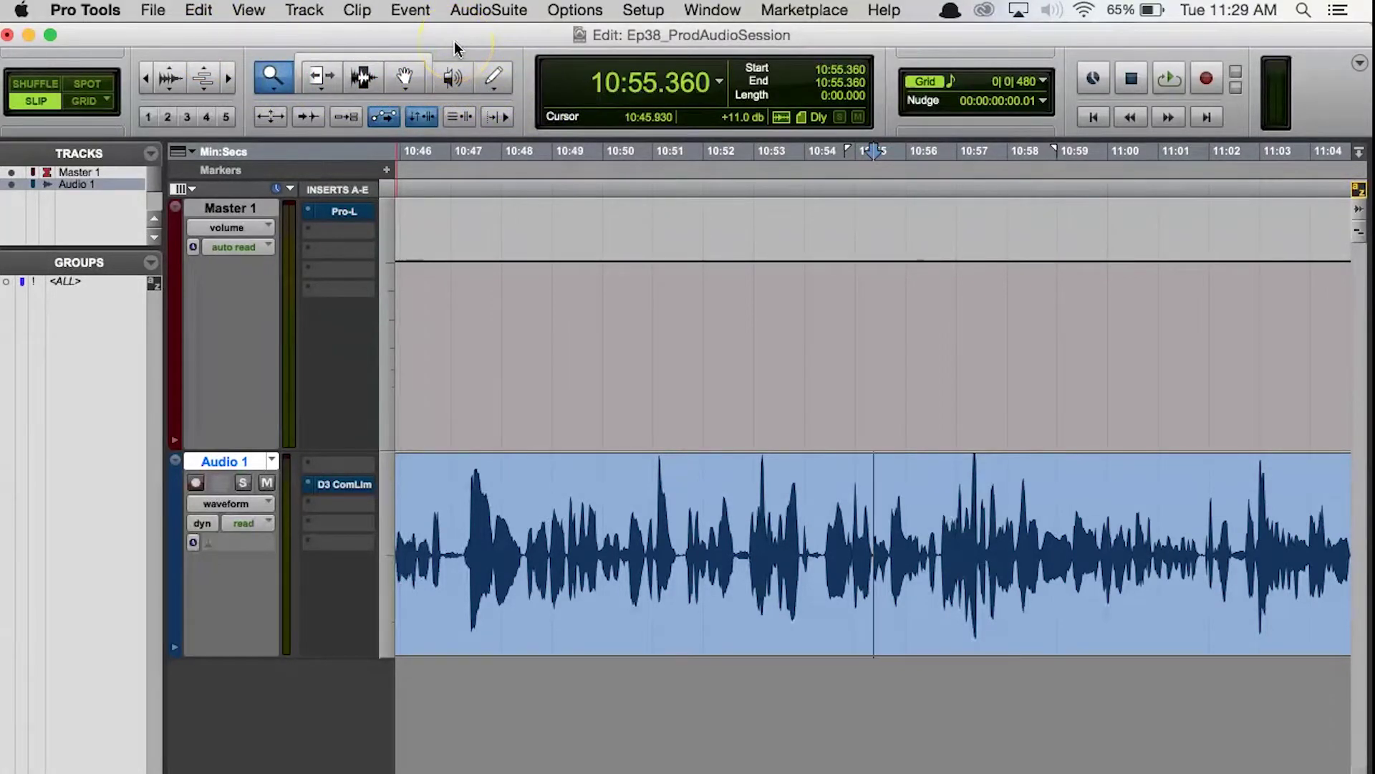
key(F6)
key(F5)
key(F6)
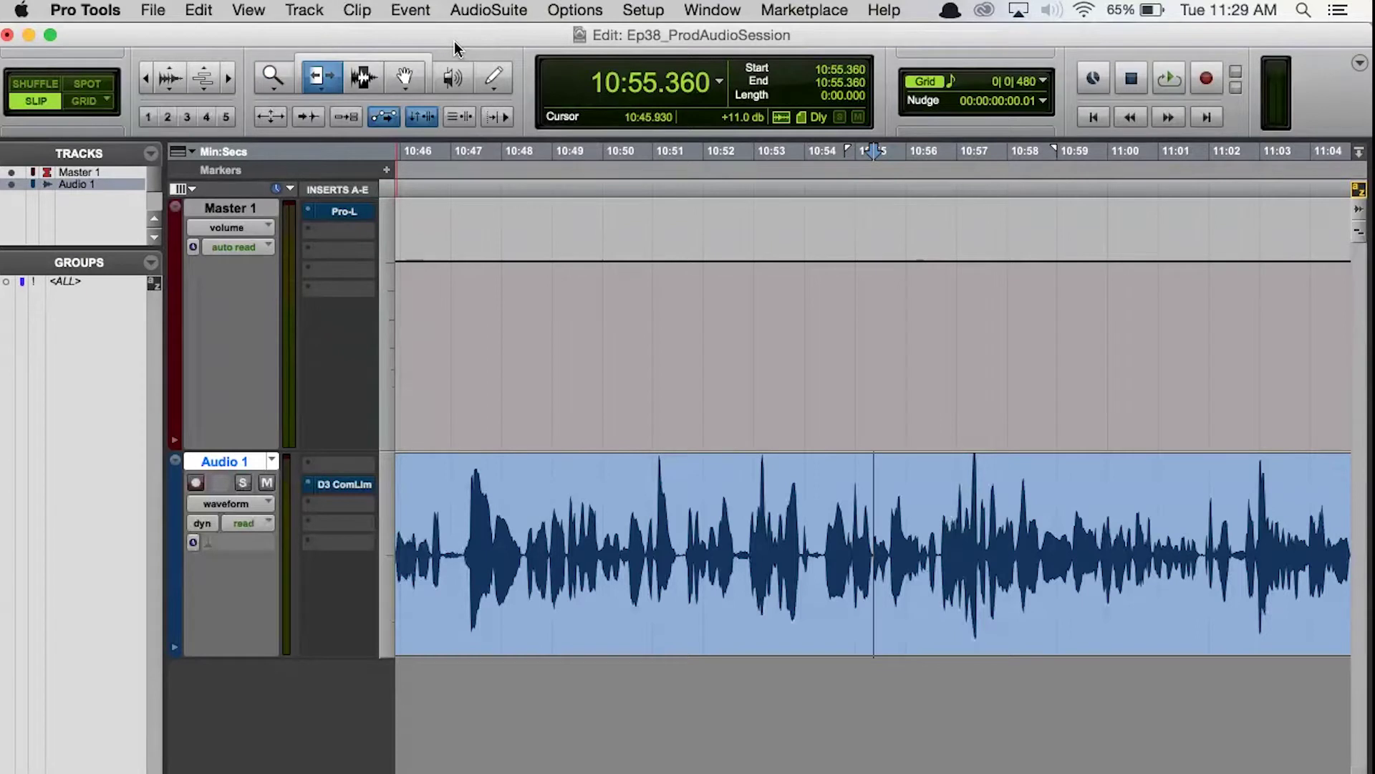
key(F7)
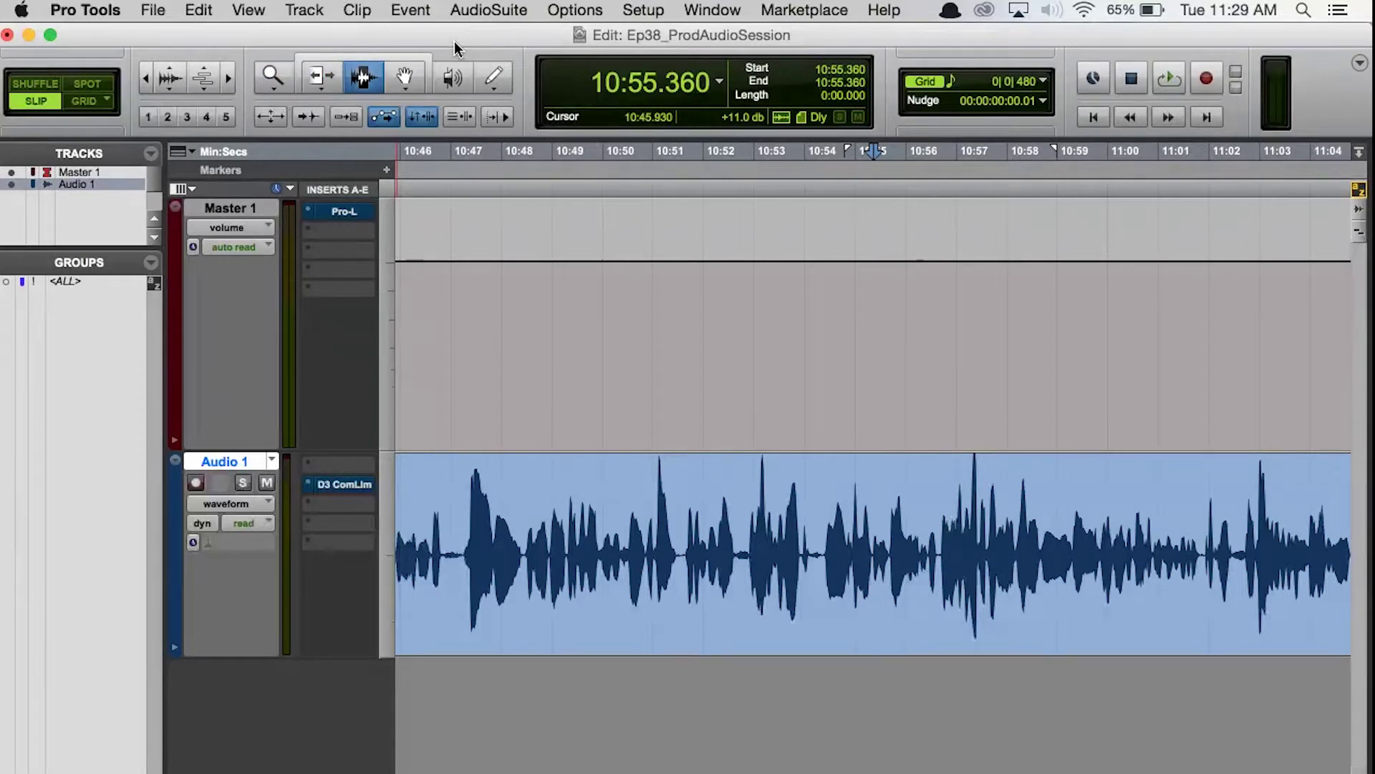
key(F8)
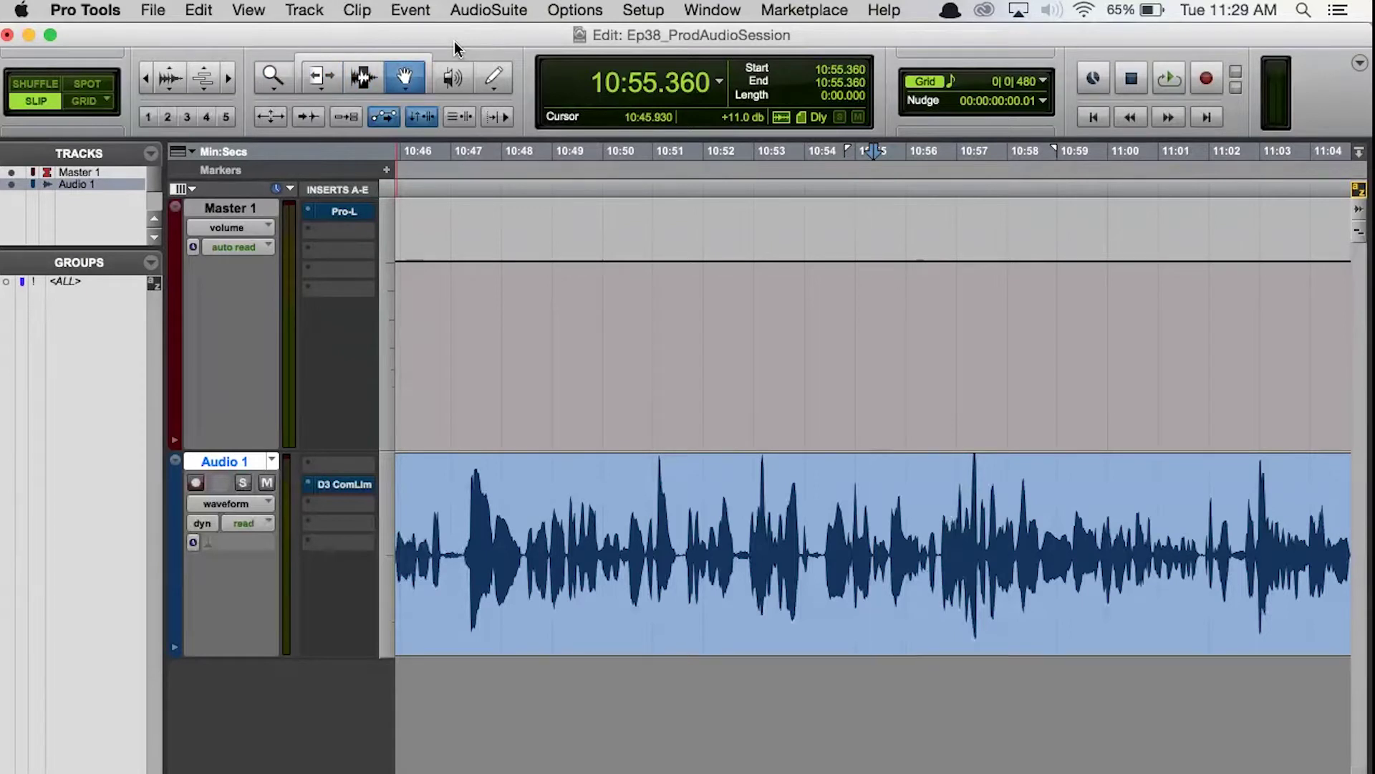
key(F9)
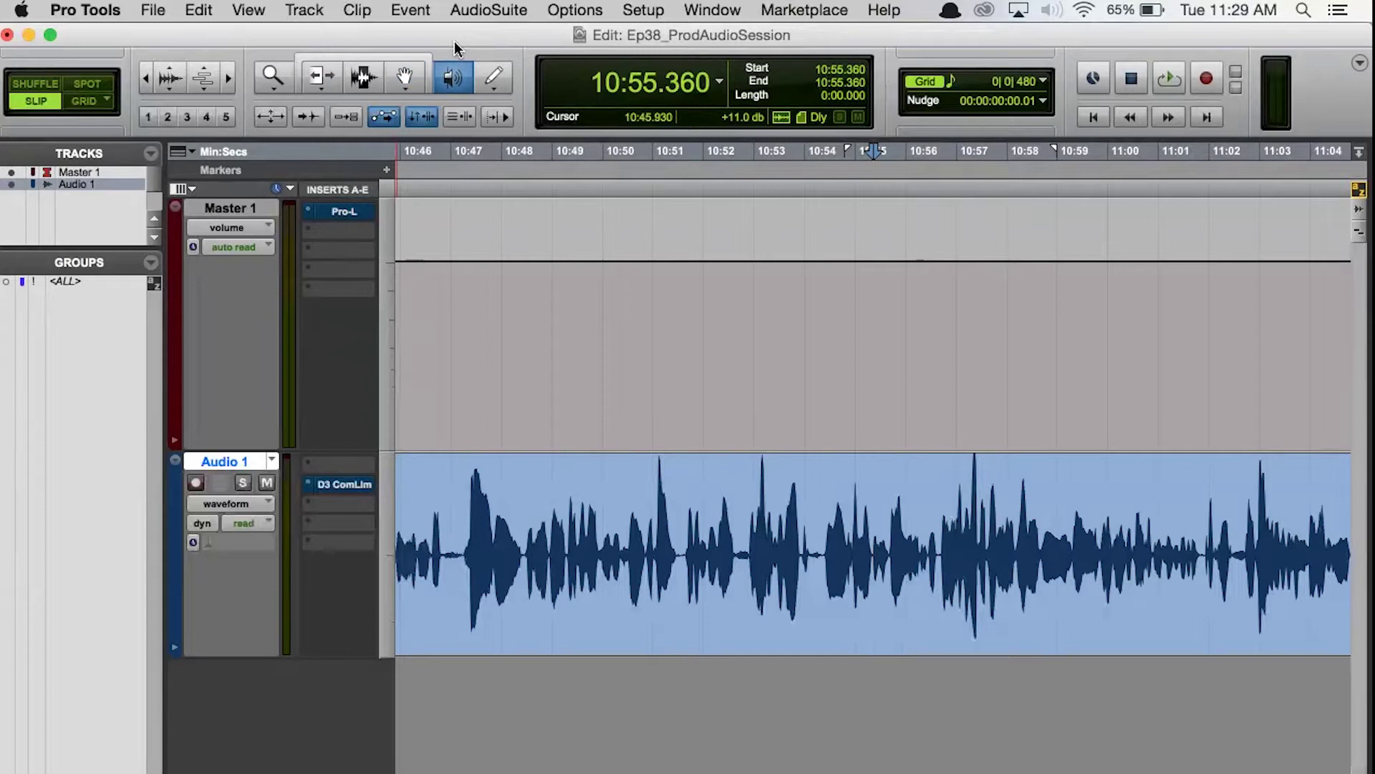
key(F10)
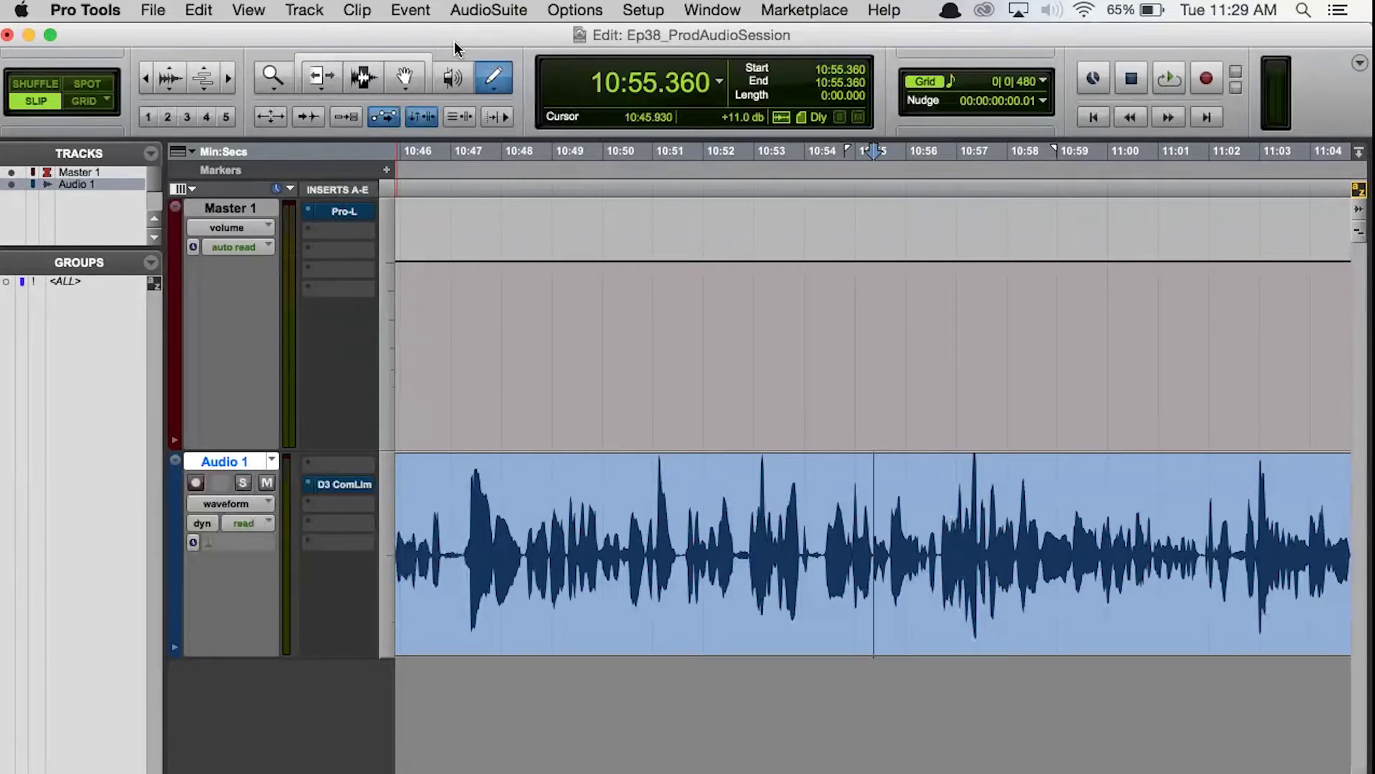
- Toggle between the Smart Tool and Scrubber with Cmd+7 and Cmd+5, ending on the Grabber alone
key(super+7)
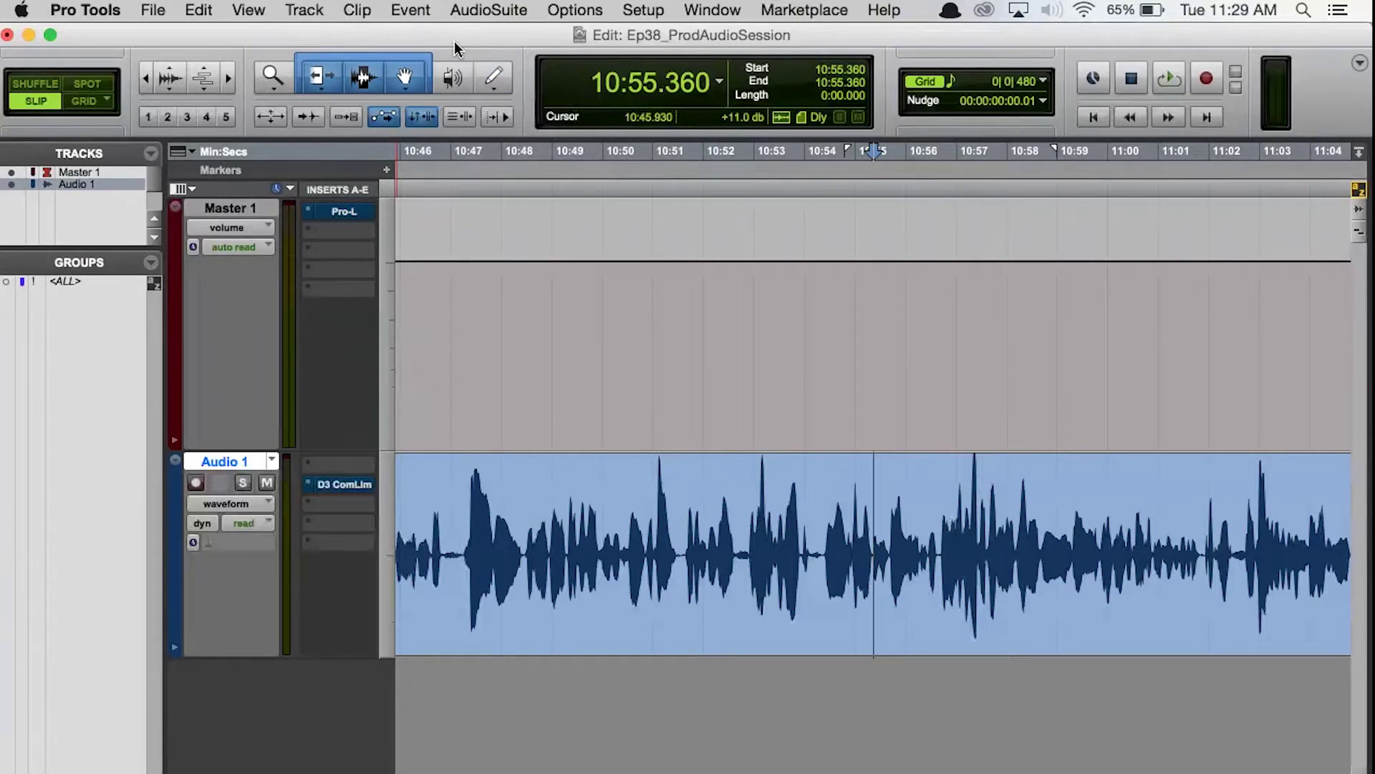
key(super+5)
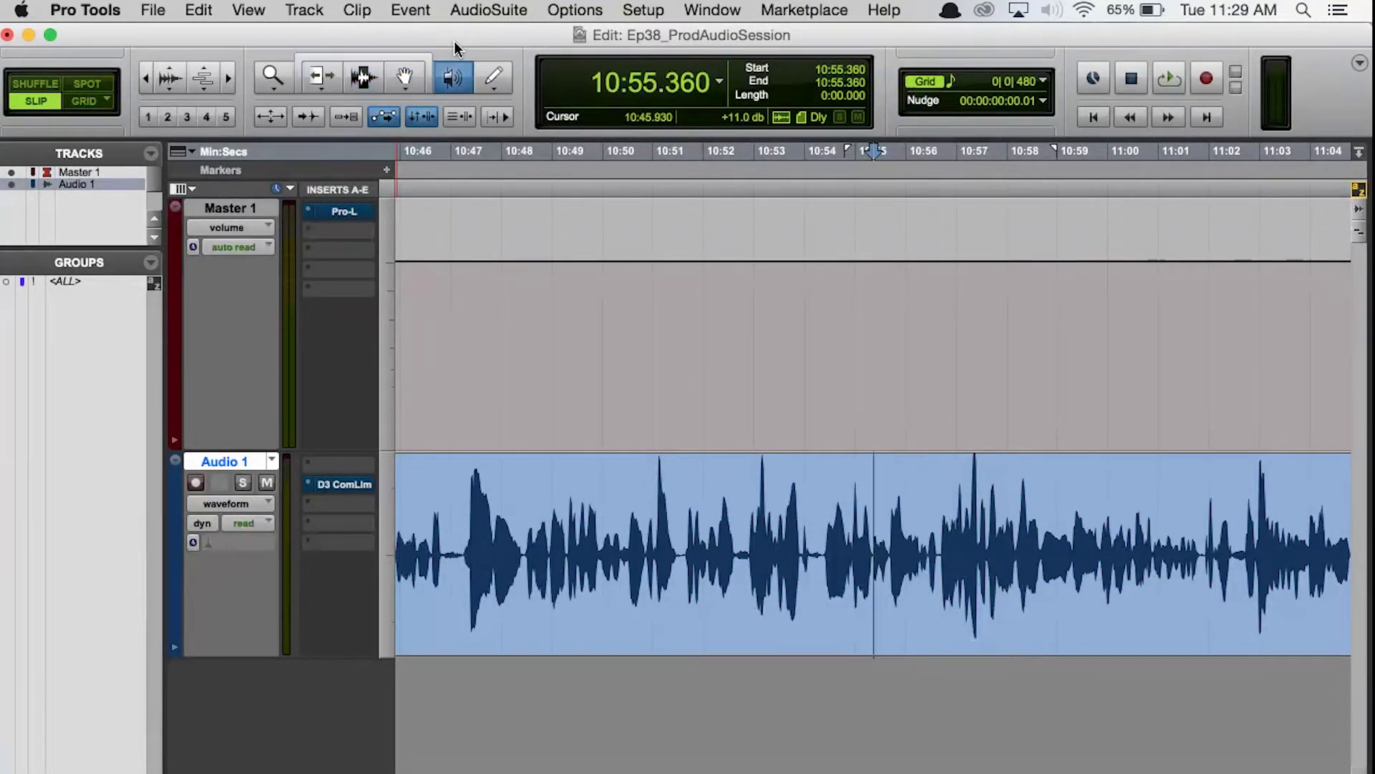
key(super+7)
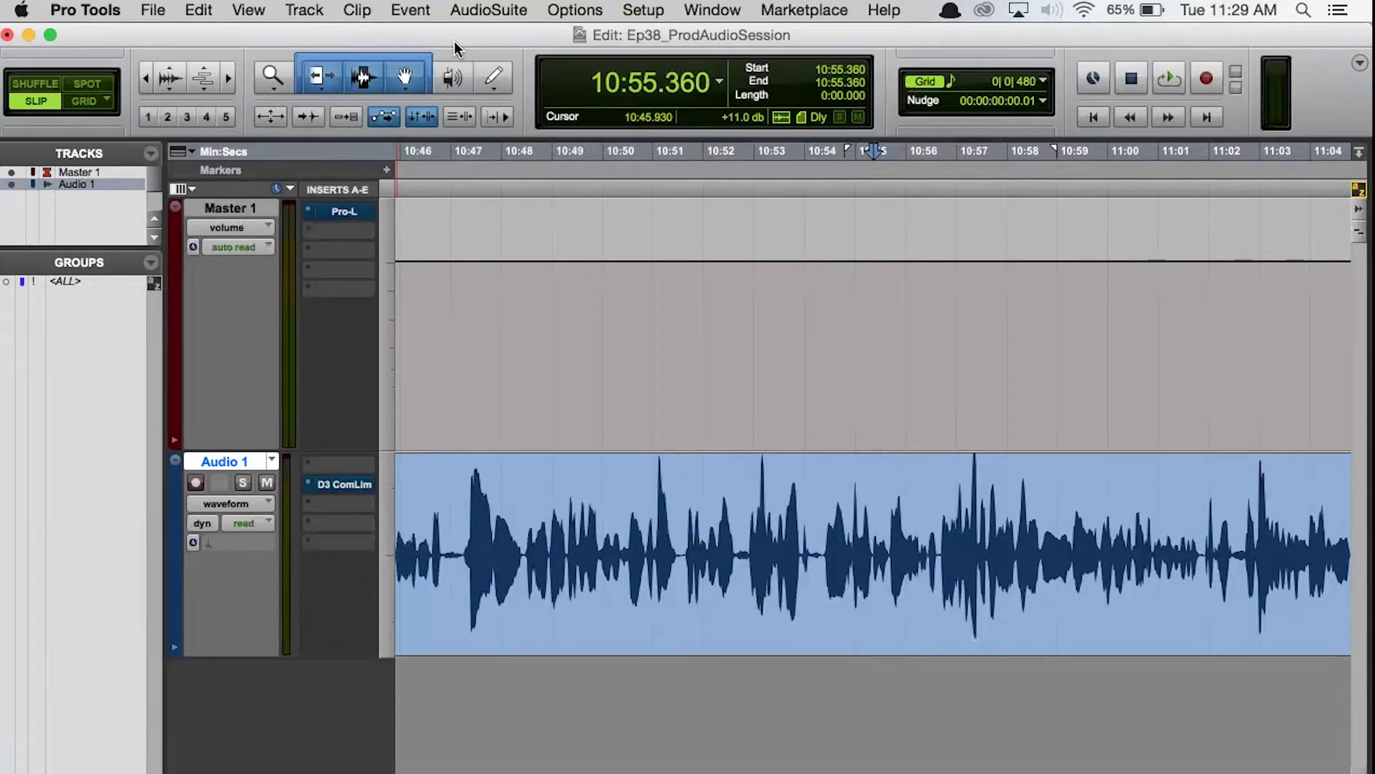
key(super+5)
key(super+7)
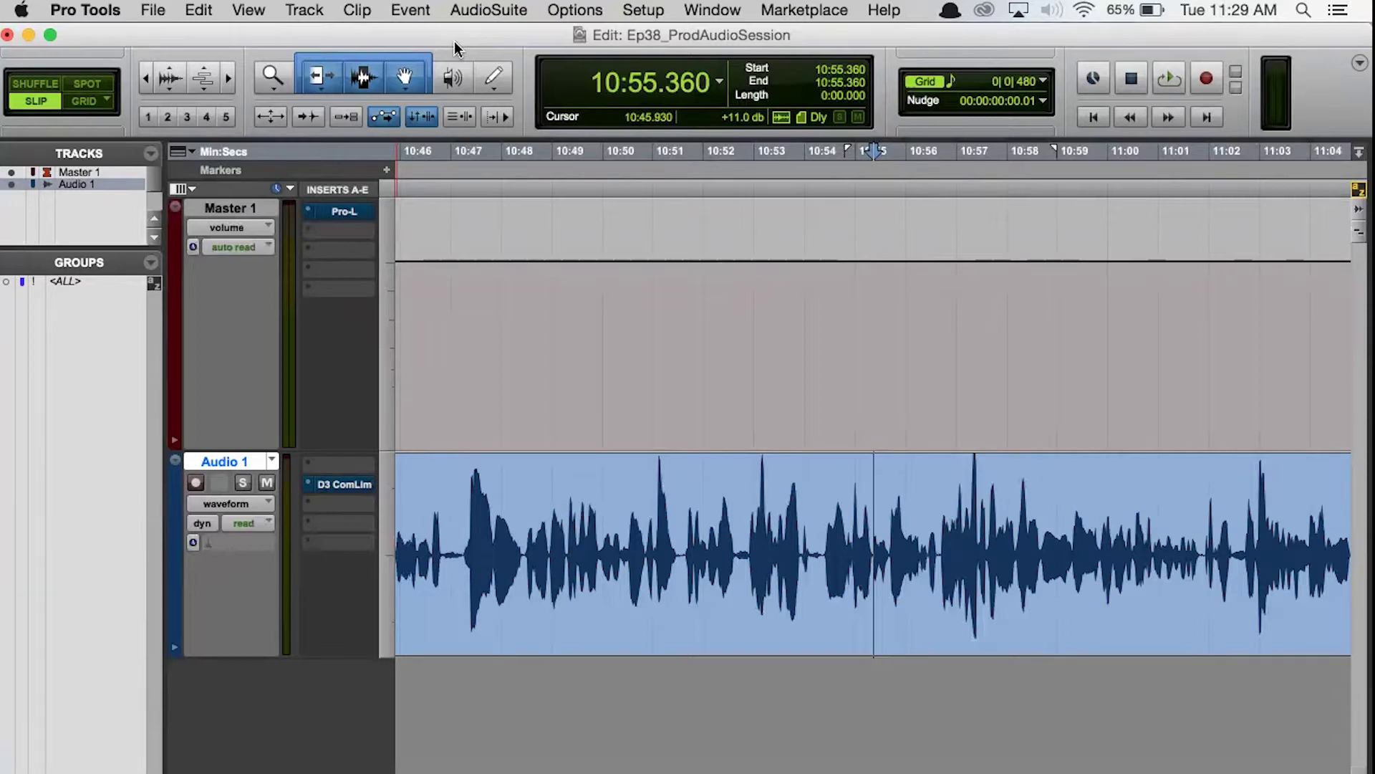
key(F8)
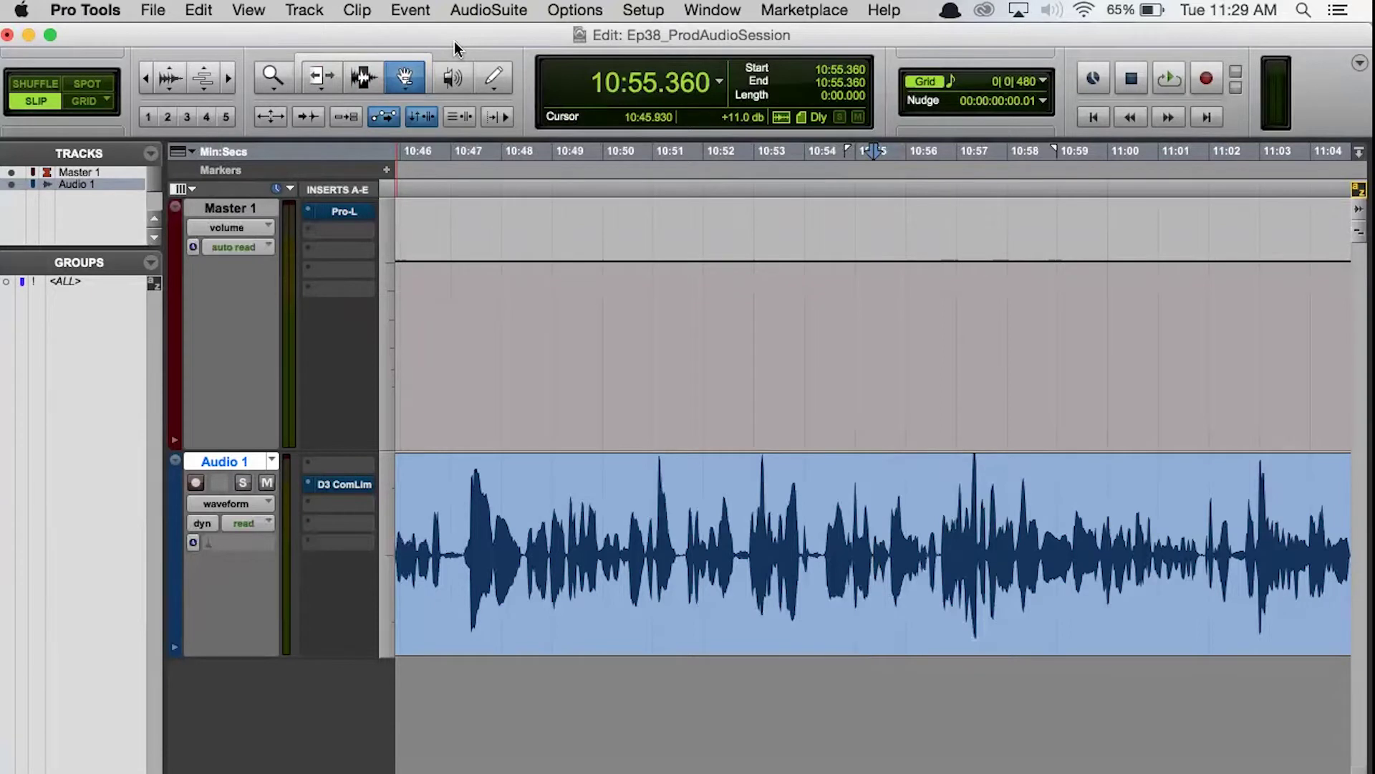
- Review the Trim tool's Standard, TCE and Loop modes, try the Selector, then enable the Smart Tool
click(323, 78)
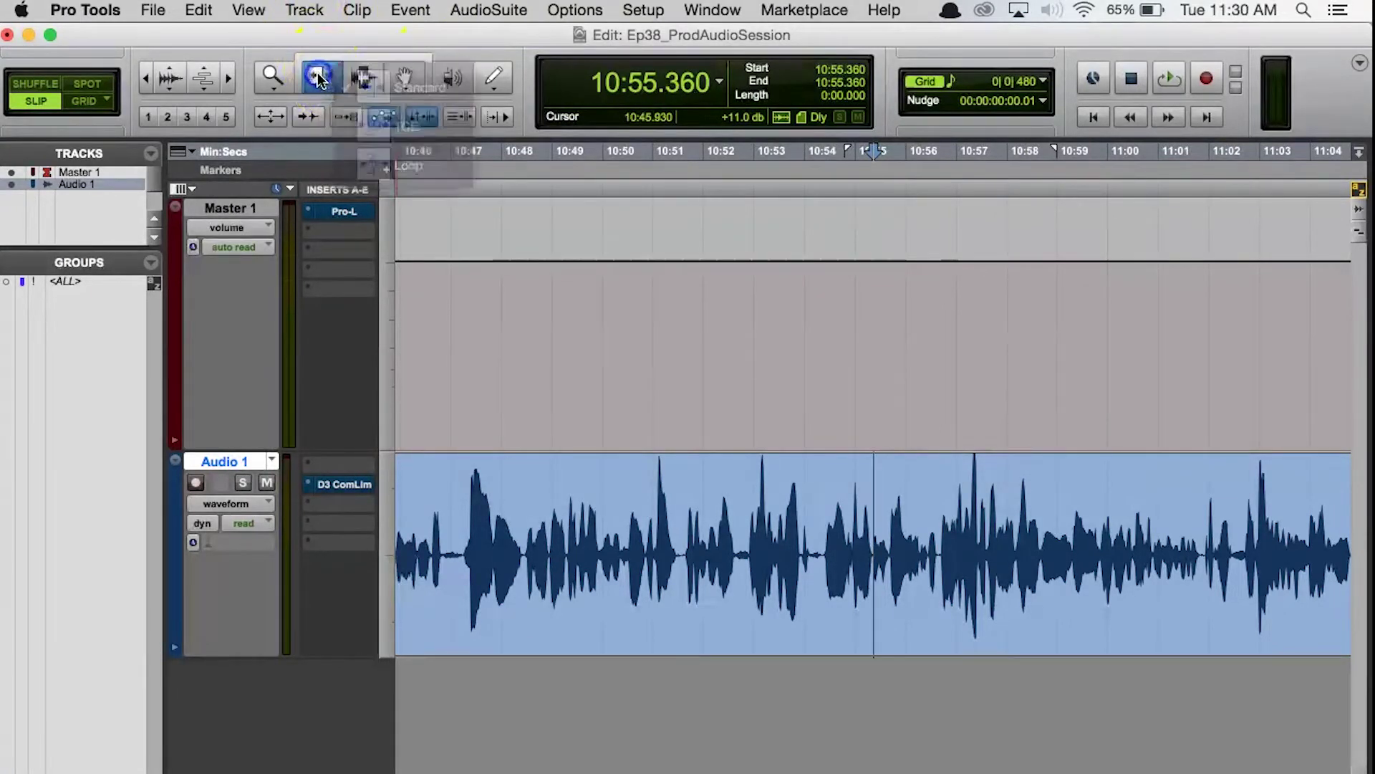
click(334, 63)
drag(334, 63, 394, 136)
click(327, 42)
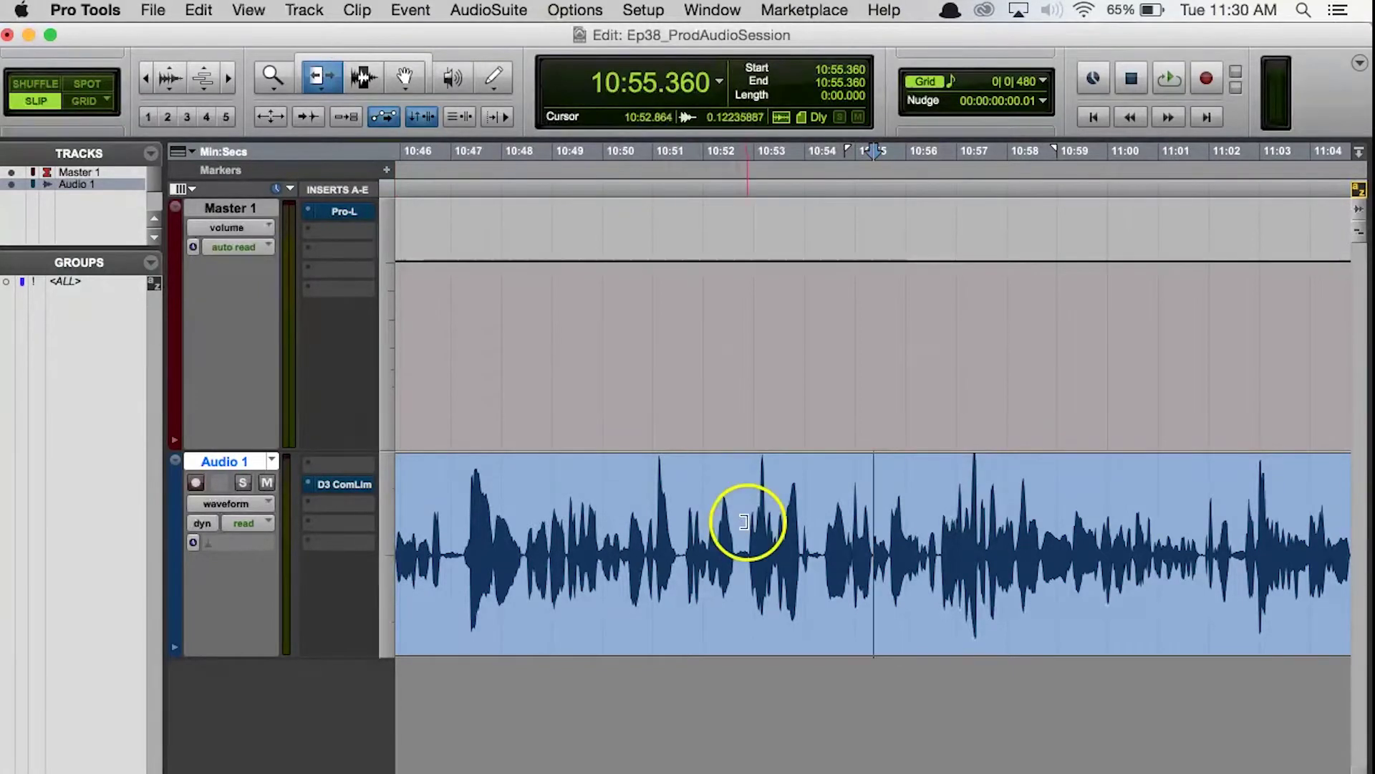
click(366, 72)
click(315, 72)
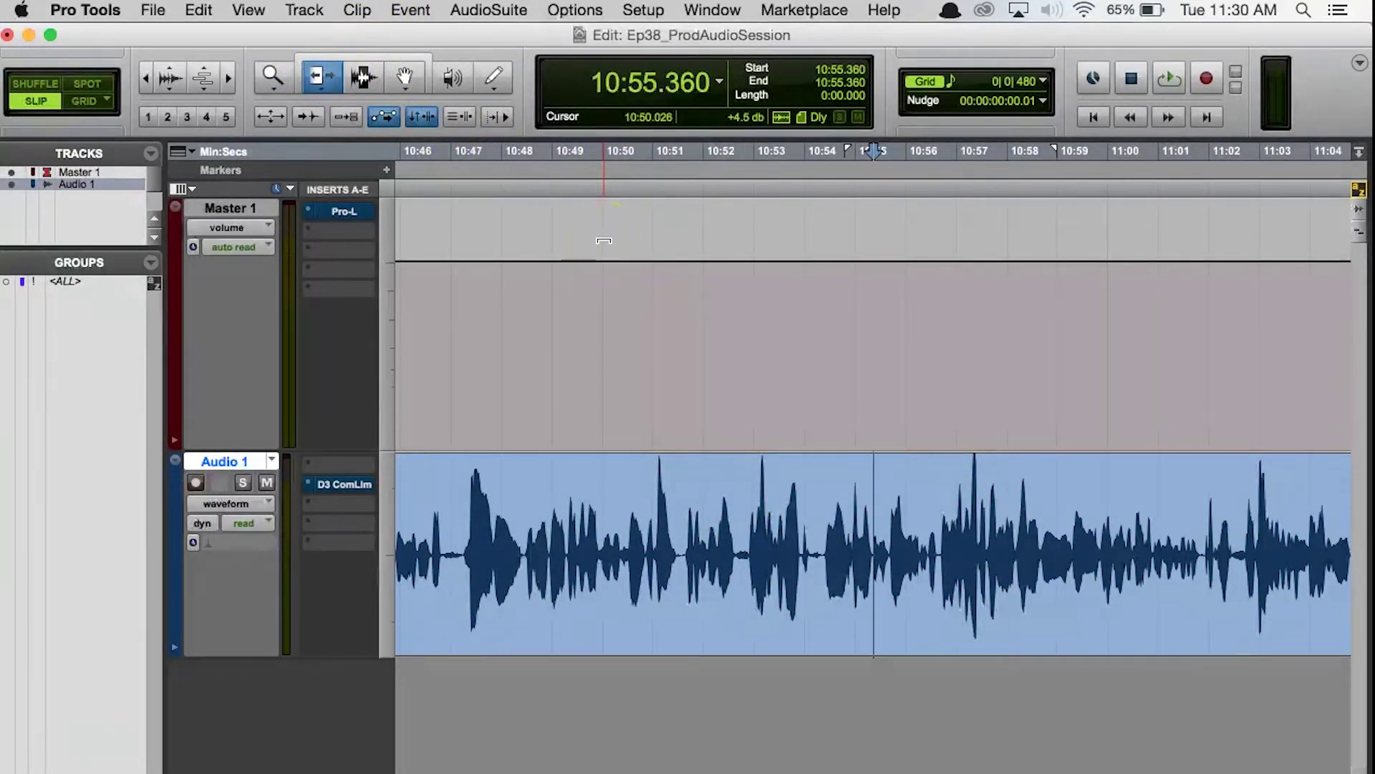
key(super+7)
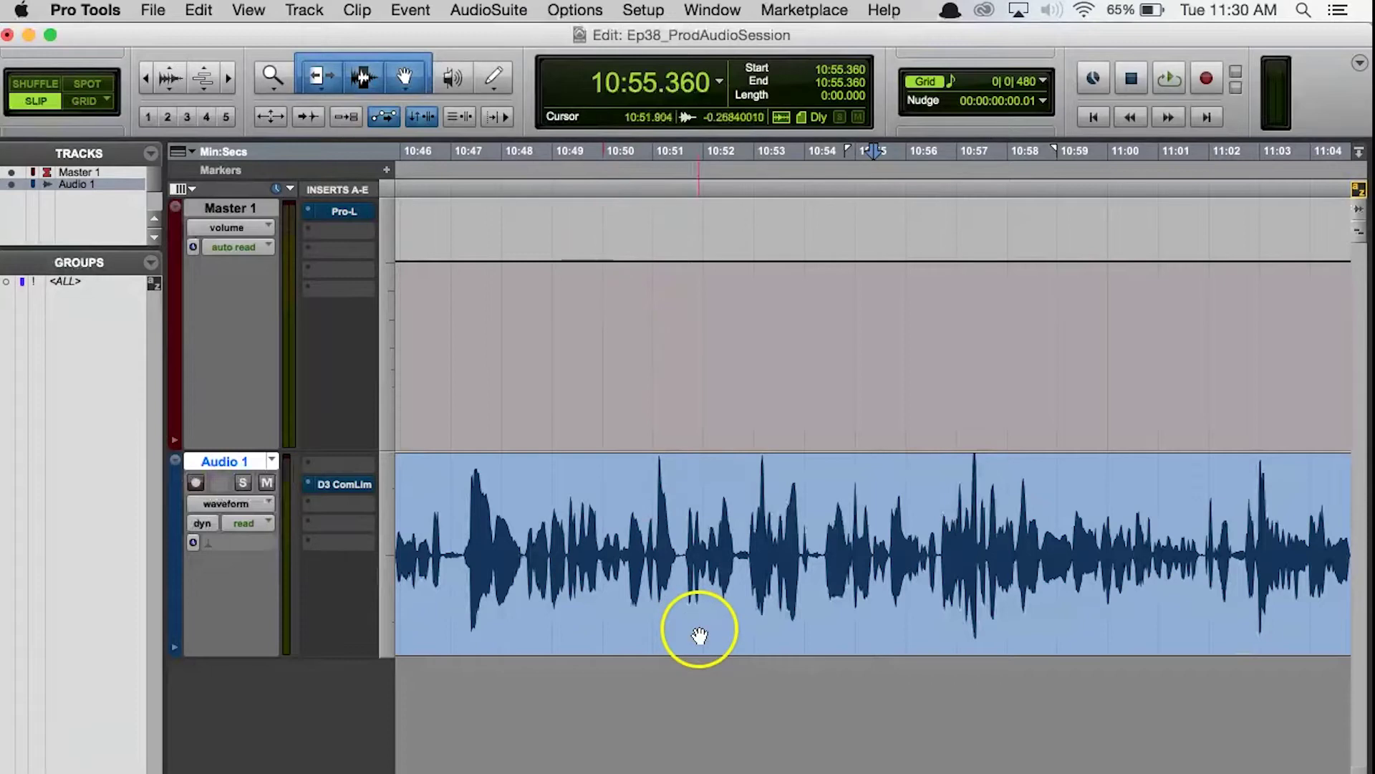
- Set the edit point at 10:51.498 and repeatedly zoom out and in around it with R and T
click(679, 528)
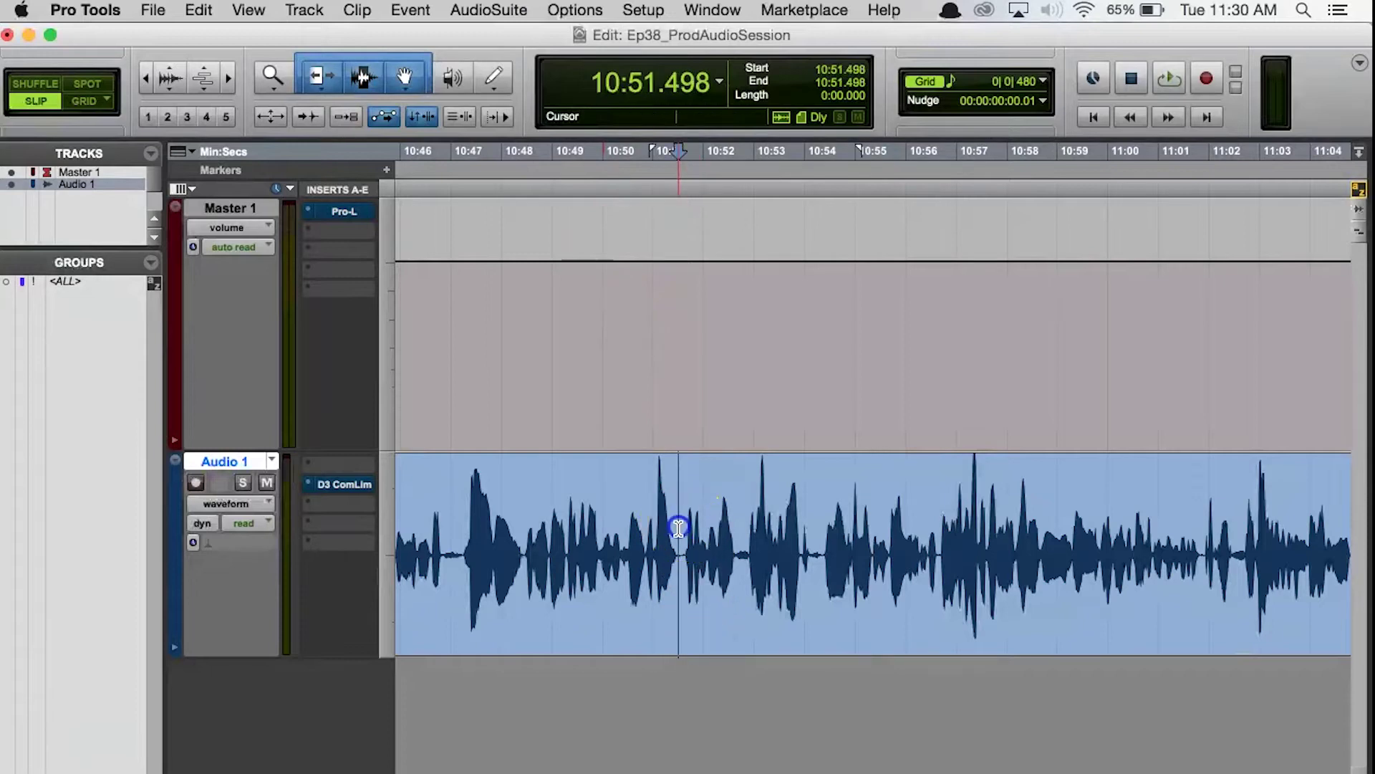
key(r)
key(r)
key(r)
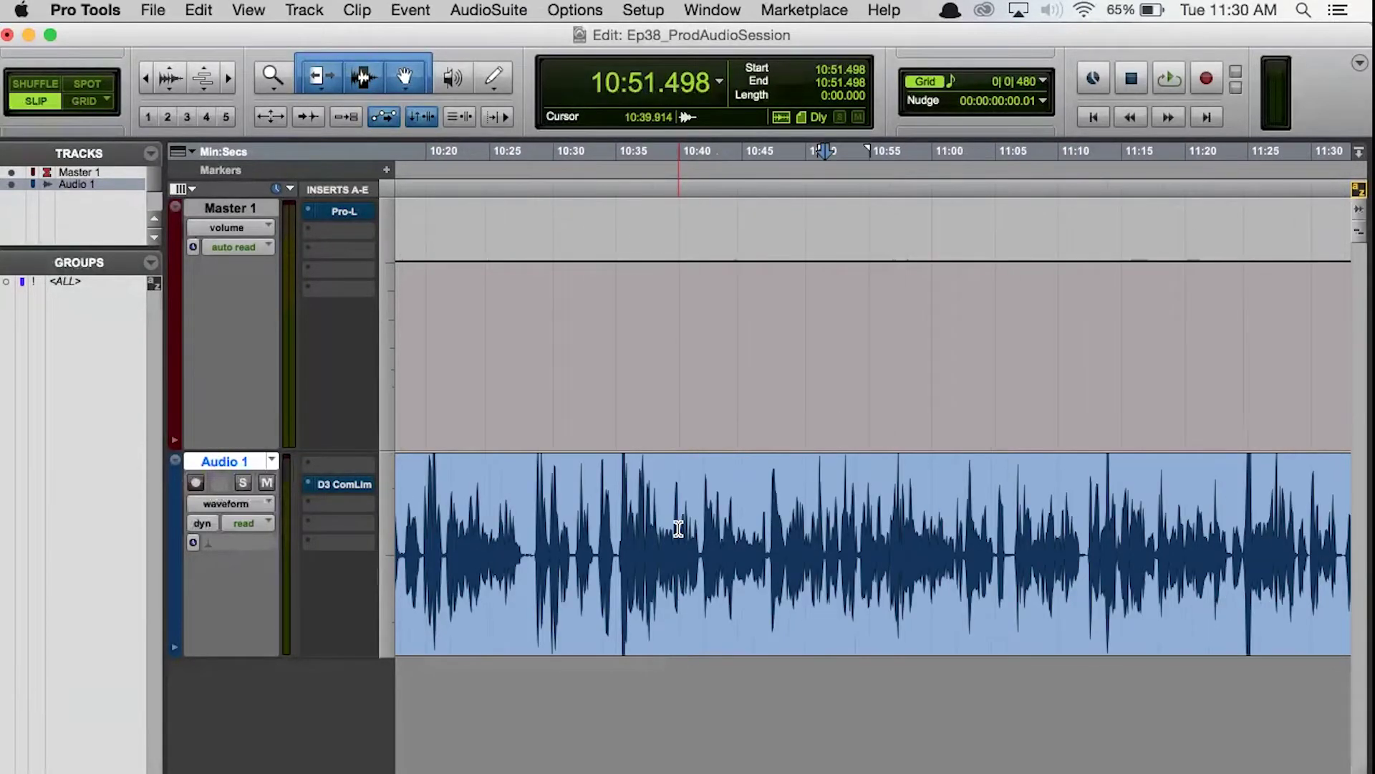
key(r)
key(r)
key(r)
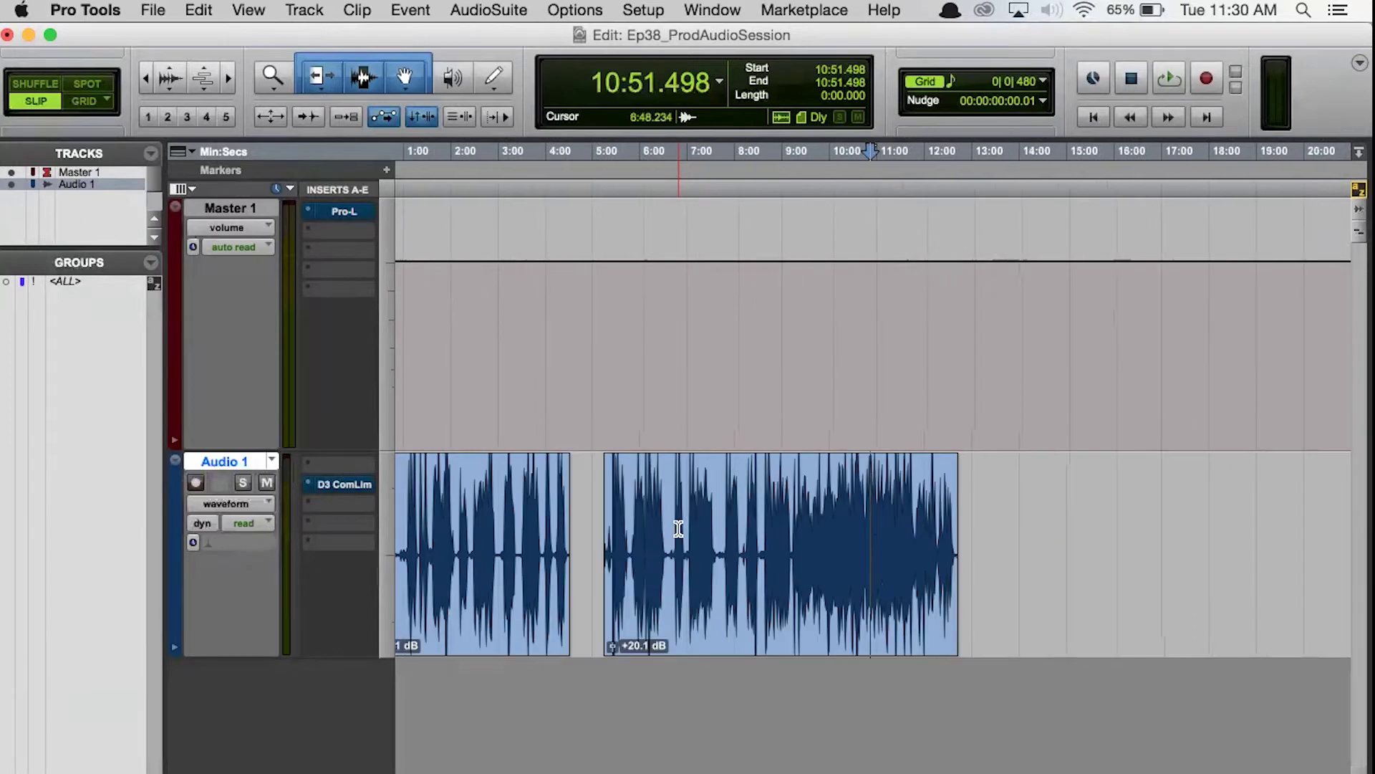
key(t)
key(t)
key(t)
key(t)
key(t)
key(t)
key(t)
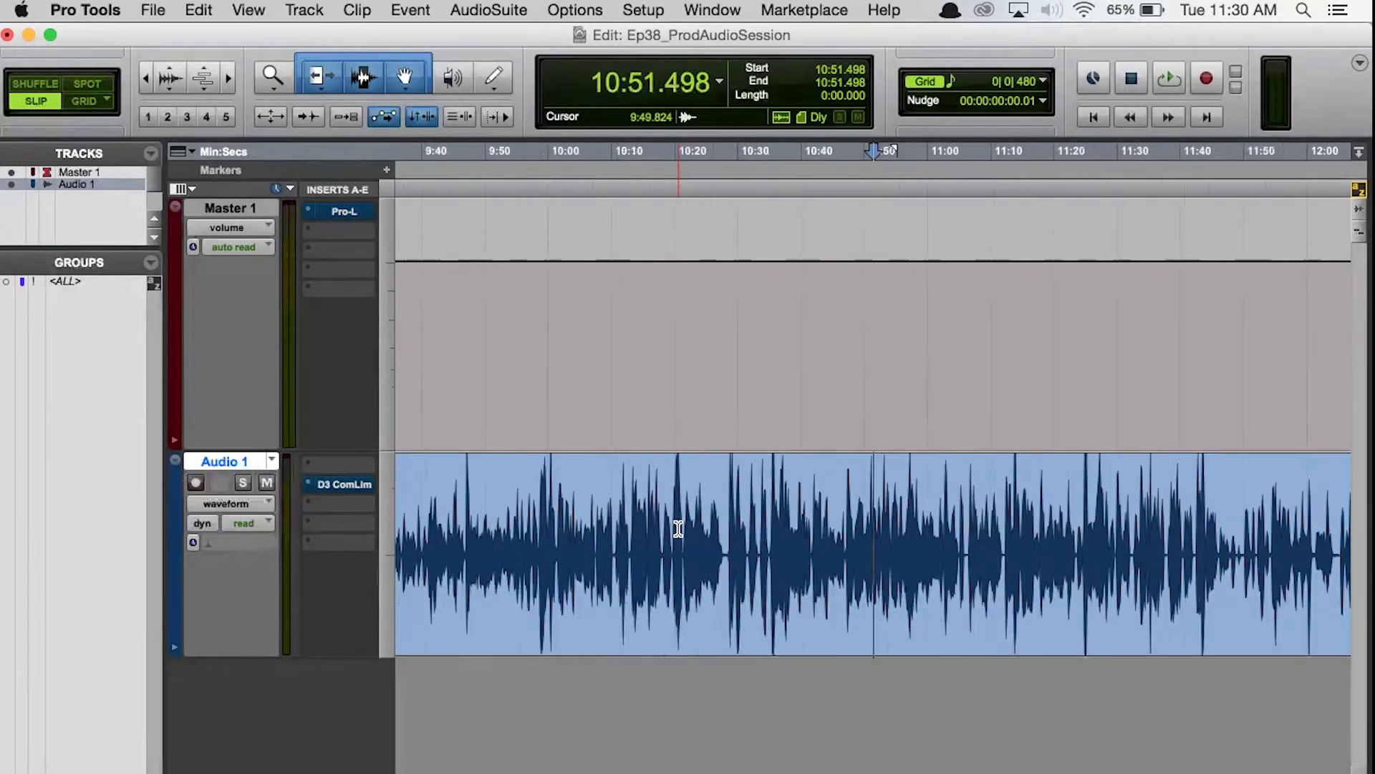
key(r)
key(r)
key(r)
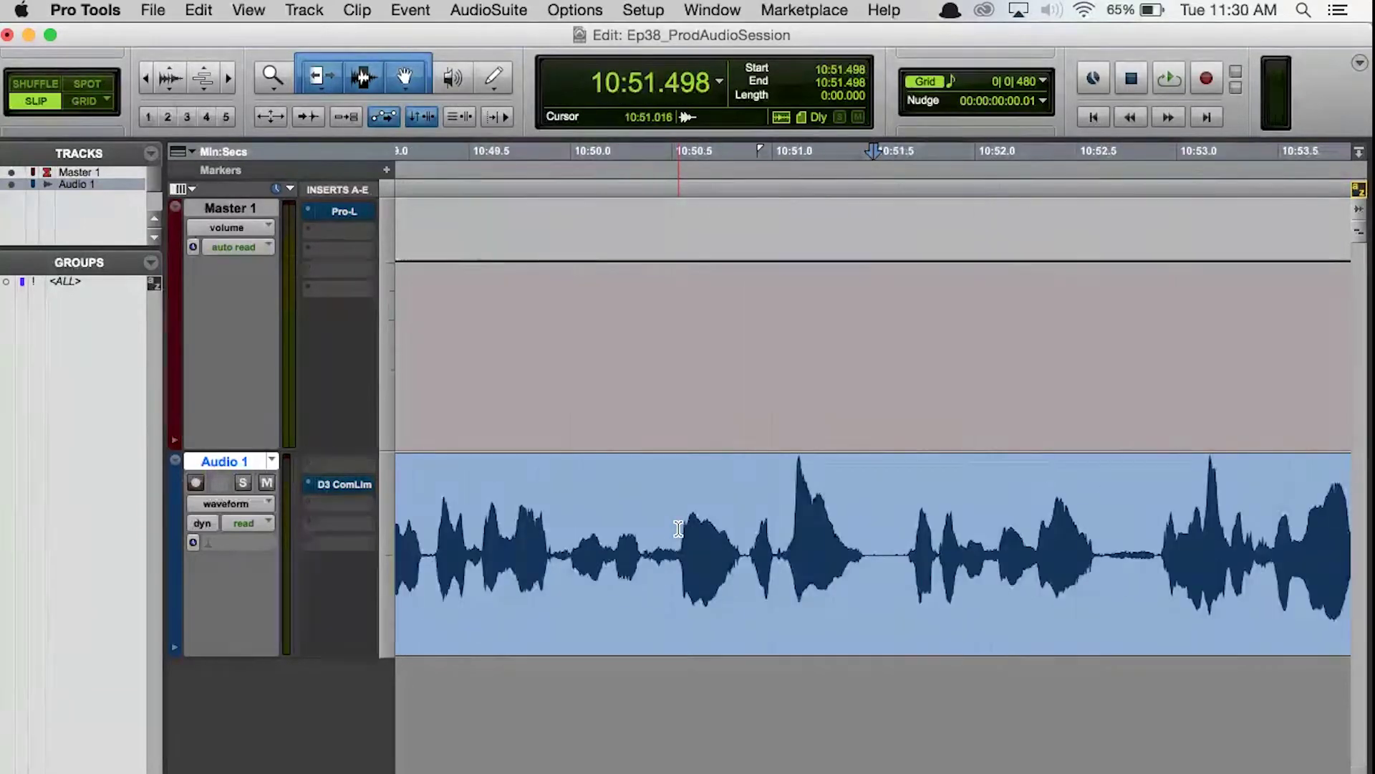
key(r)
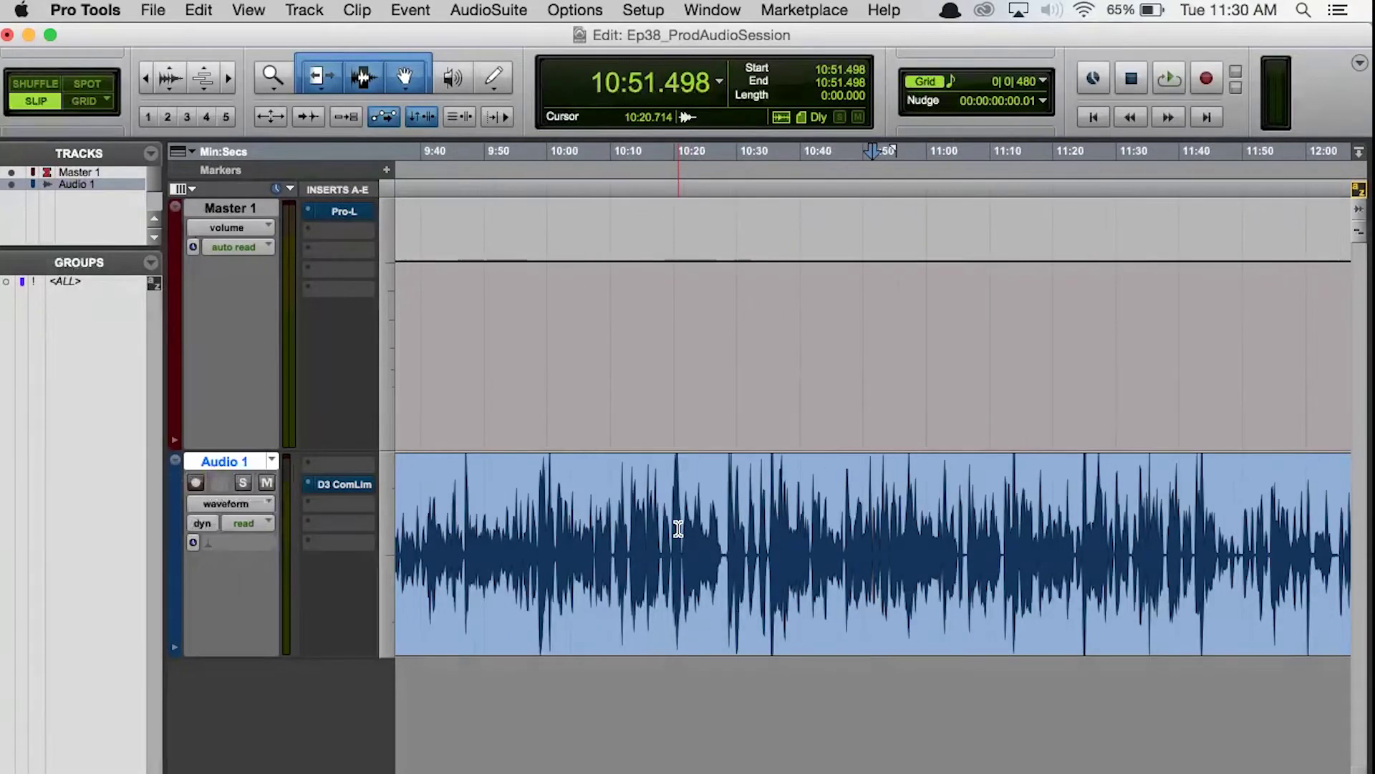
key(r)
key(r)
key(r)
key(r)
key(r)
key(r)
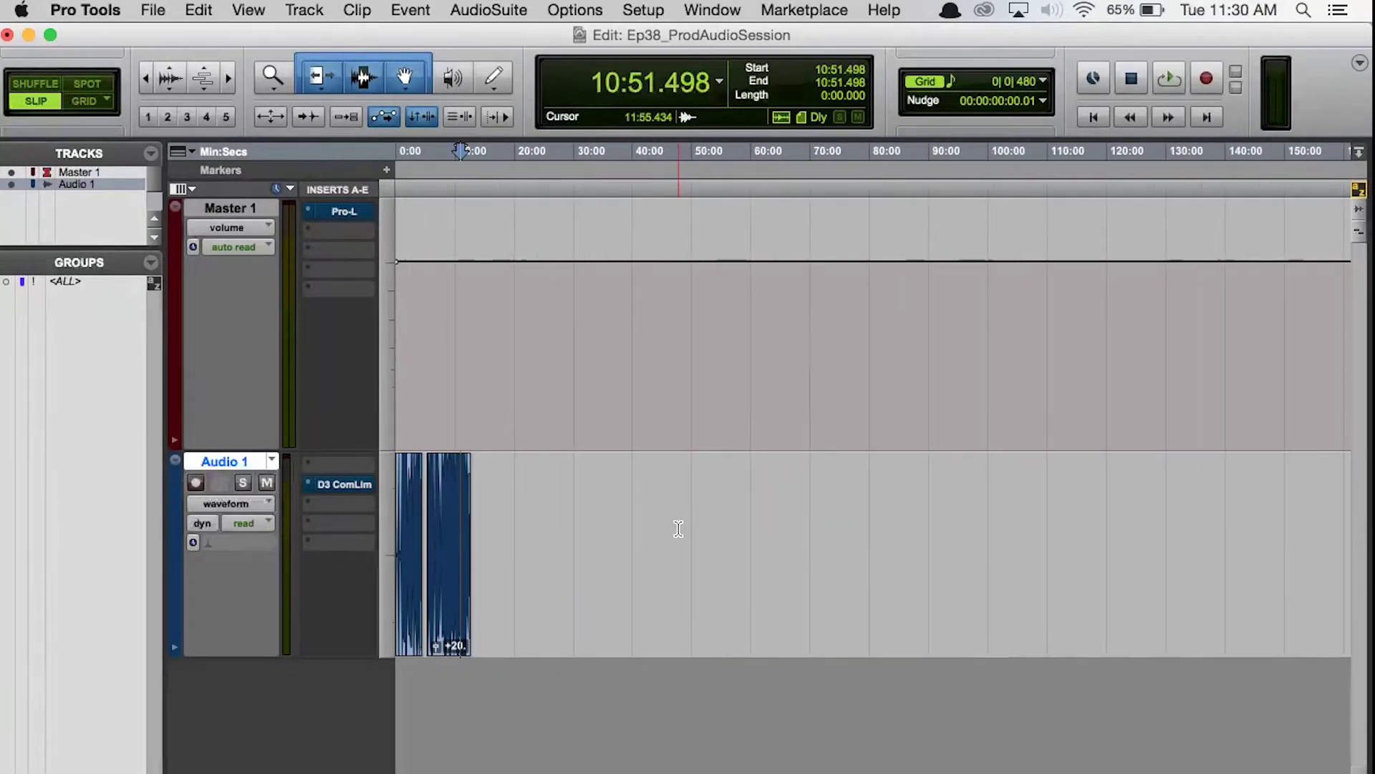
key(t)
key(t)
key(t)
key(t)
key(t)
key(t)
key(t)
key(t)
key(t)
key(t)
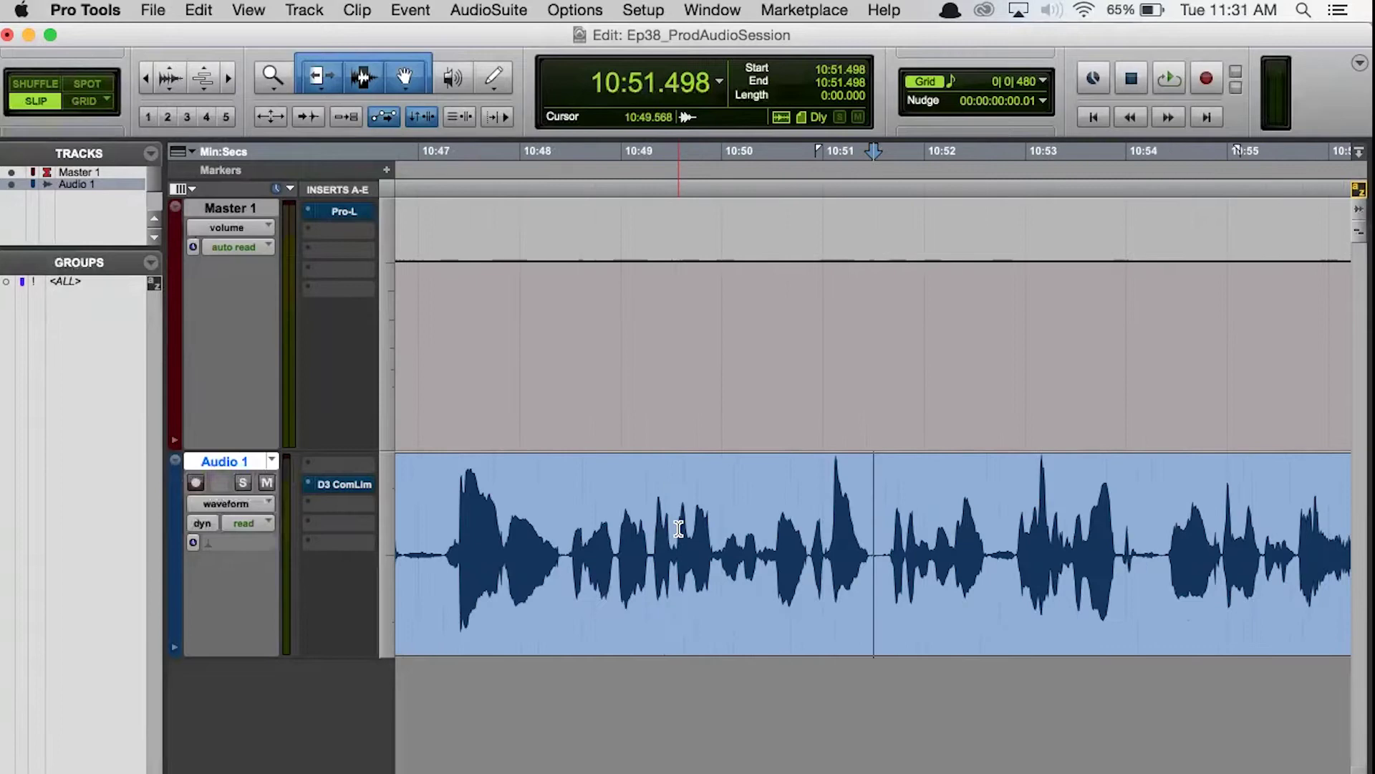
key(t)
key(t)
key(r)
key(r)
key(r)
key(t)
key(t)
key(t)
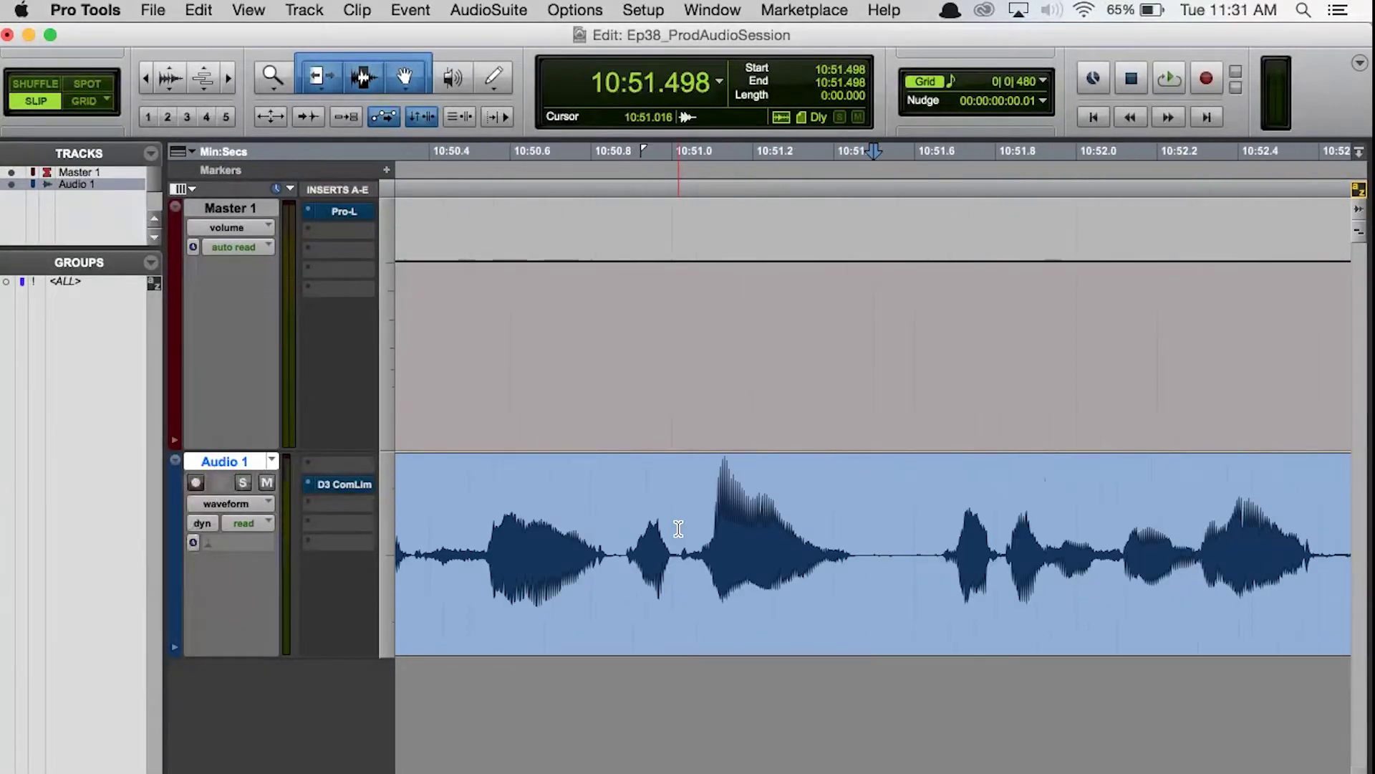
key(r)
key(r)
key(r)
key(r)
key(r)
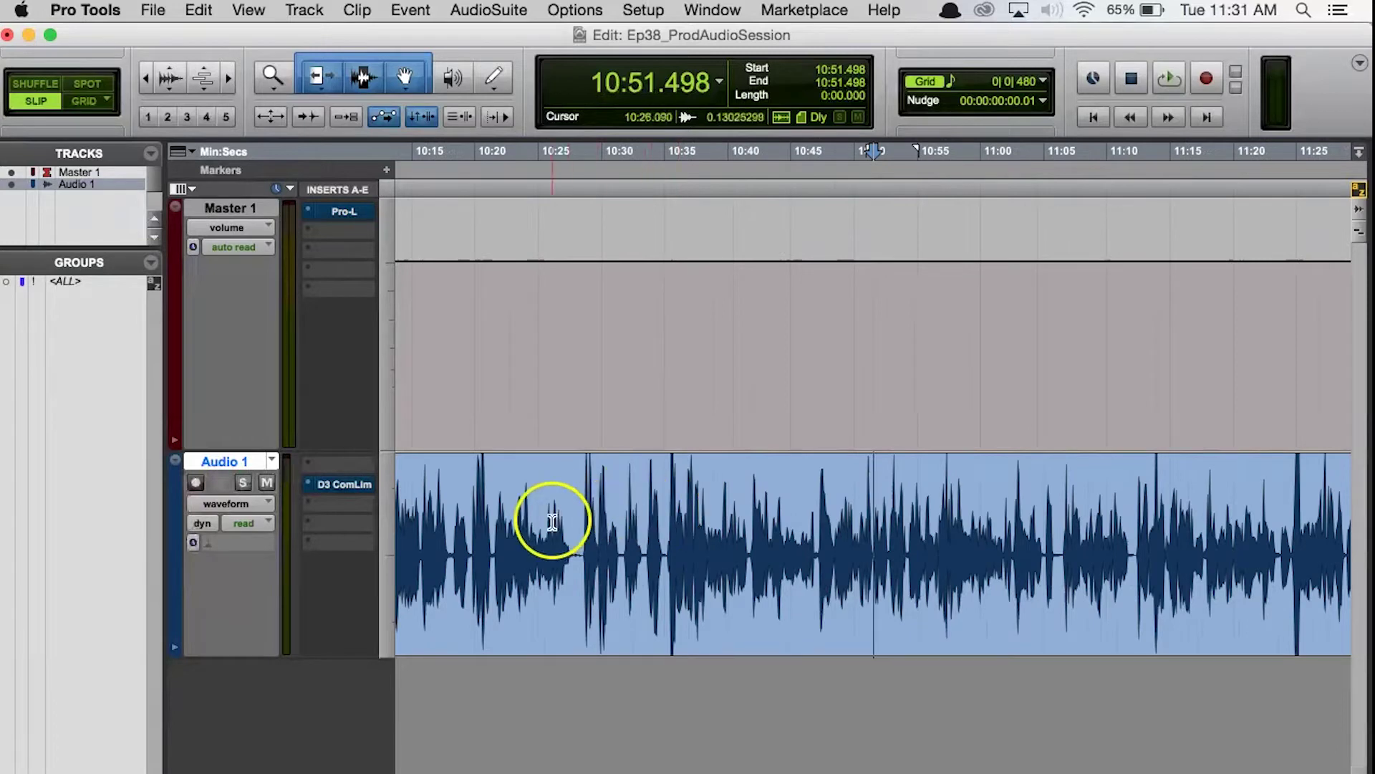
- Place the edit point at 10:23.701, zoom in close, then back out to the whole track
click(522, 518)
key(t)
key(t)
key(t)
key(t)
key(t)
key(t)
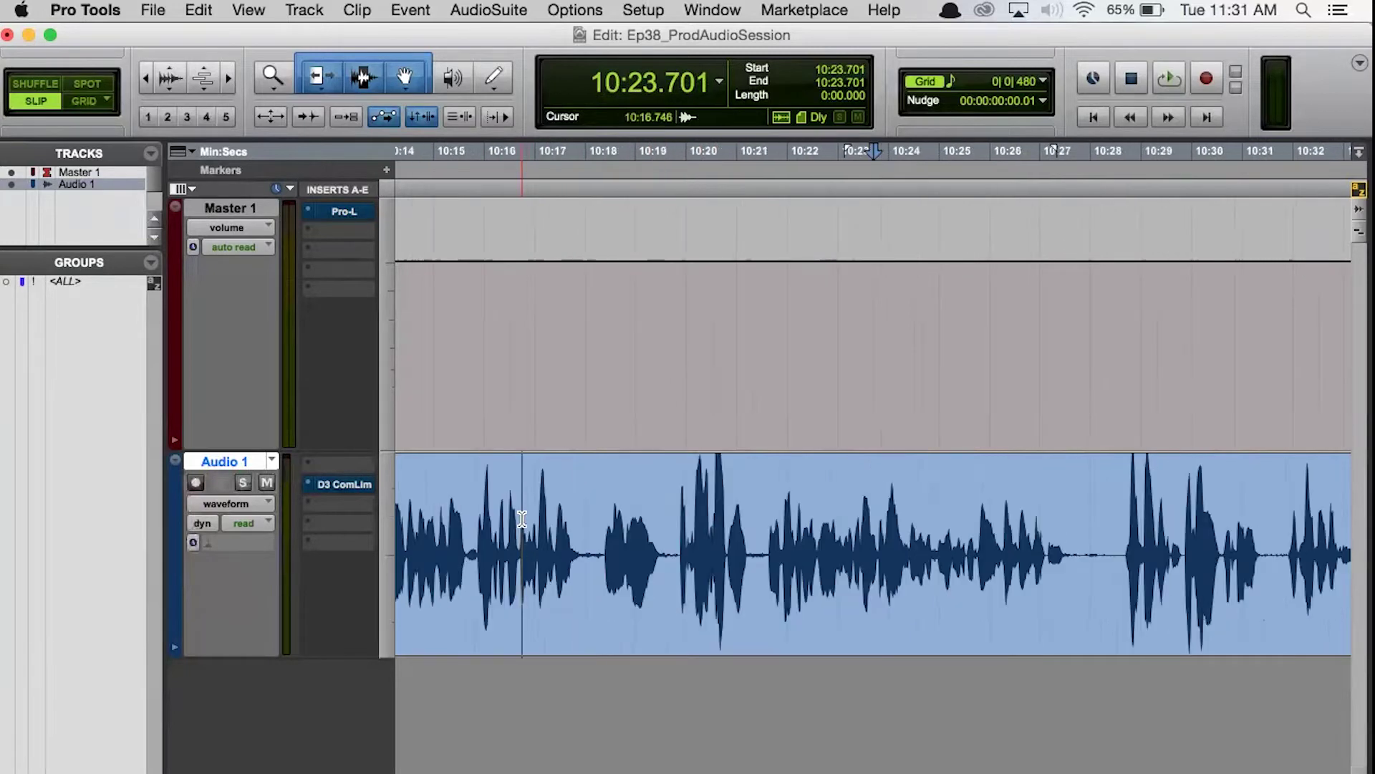
key(r)
key(r)
key(r)
key(r)
key(r)
key(r)
key(r)
key(r)
key(r)
key(r)
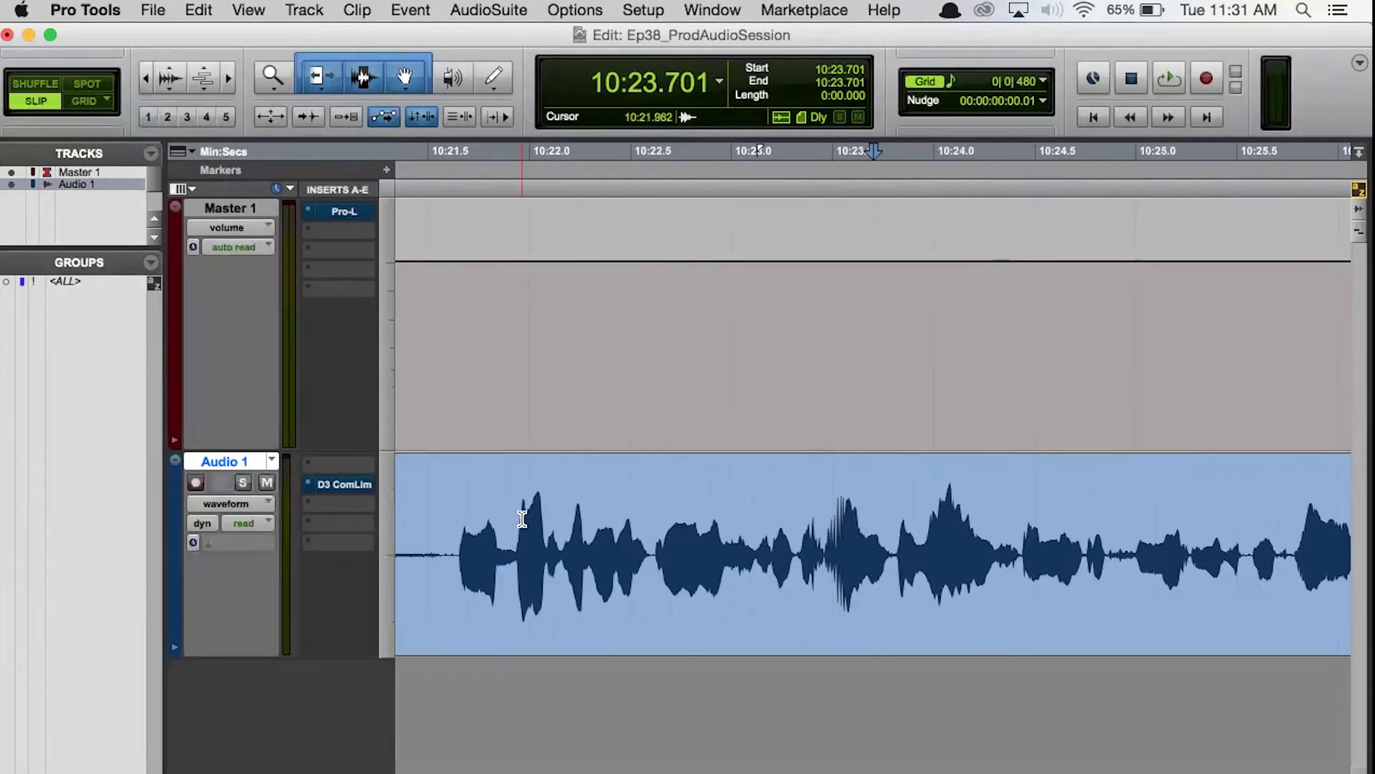
- Set the edit point at 15:47.541 in empty space, zoom in, then out to the full session
click(1130, 541)
key(t)
key(t)
key(t)
key(t)
key(t)
key(t)
key(t)
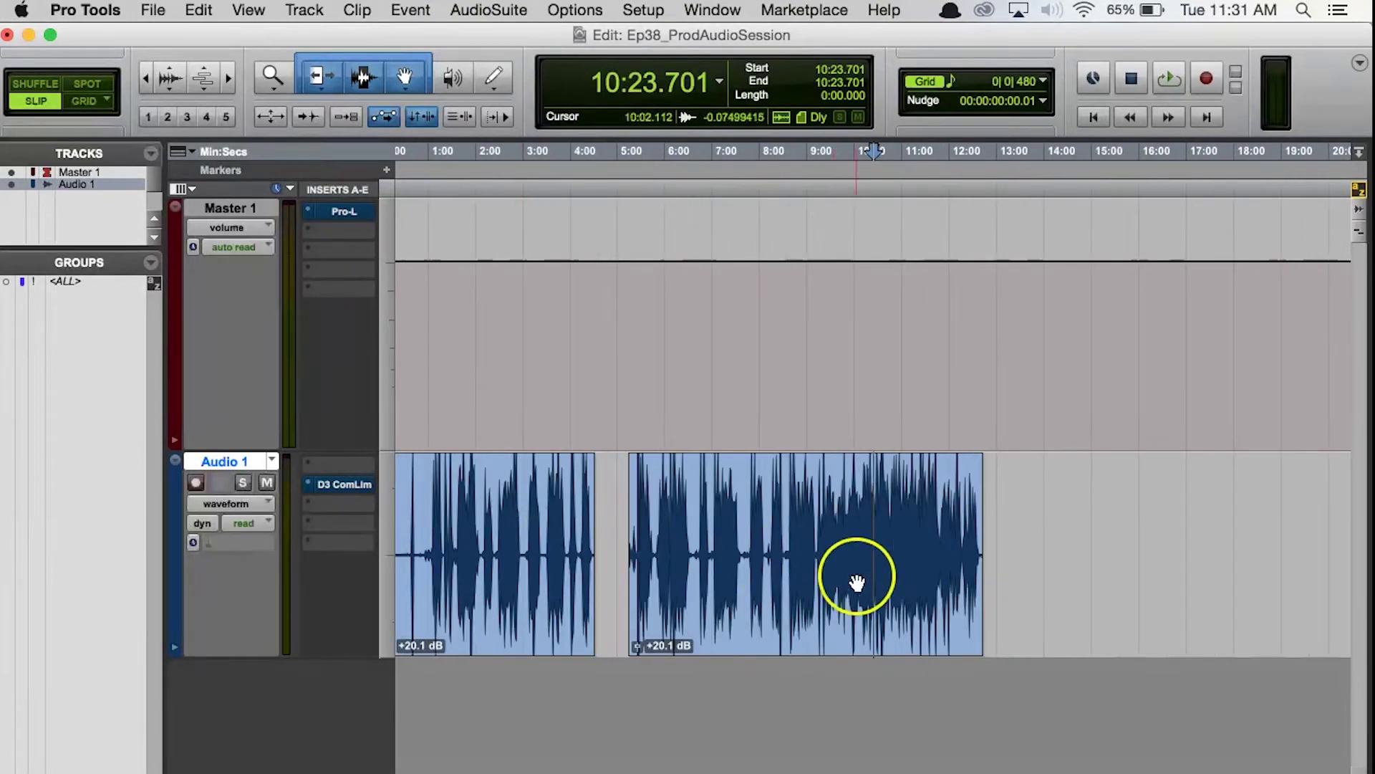
click(1130, 542)
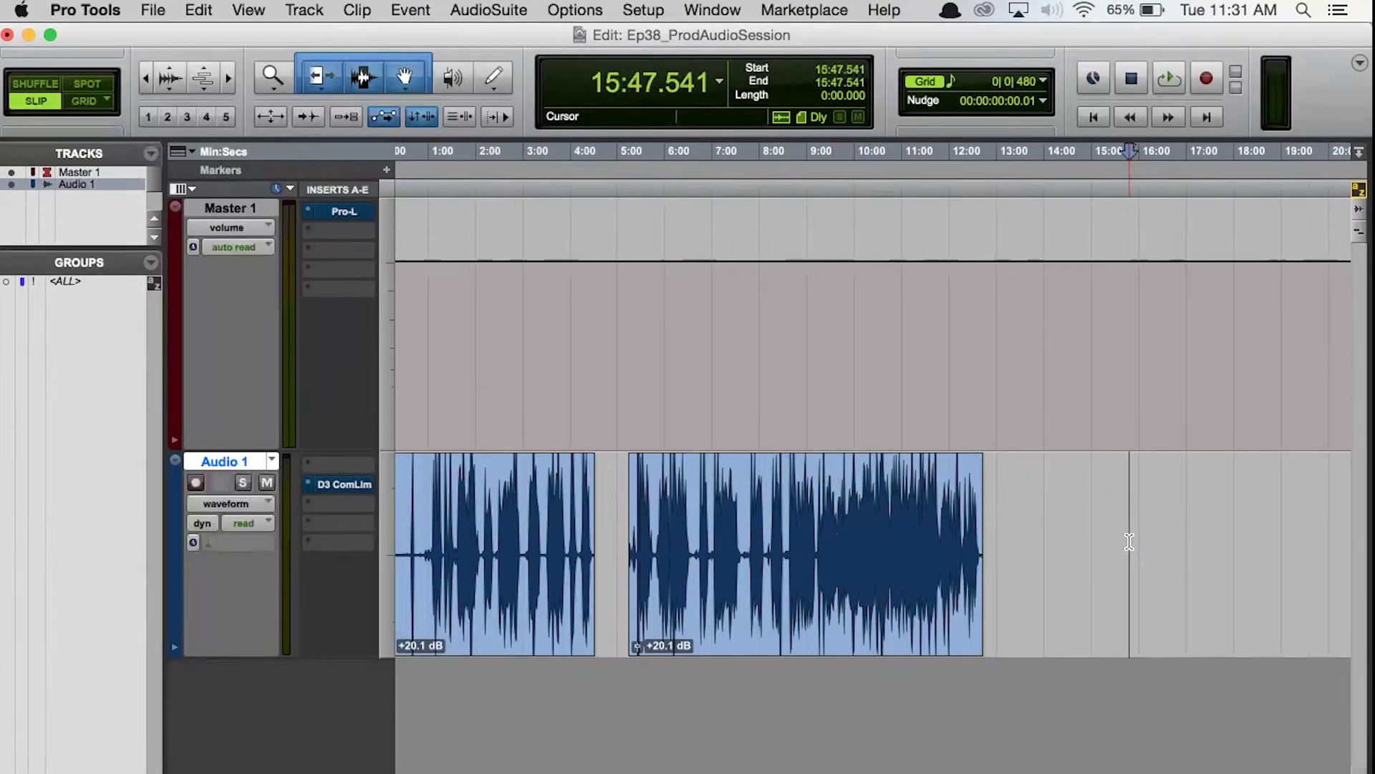
key(t)
key(t)
key(t)
key(t)
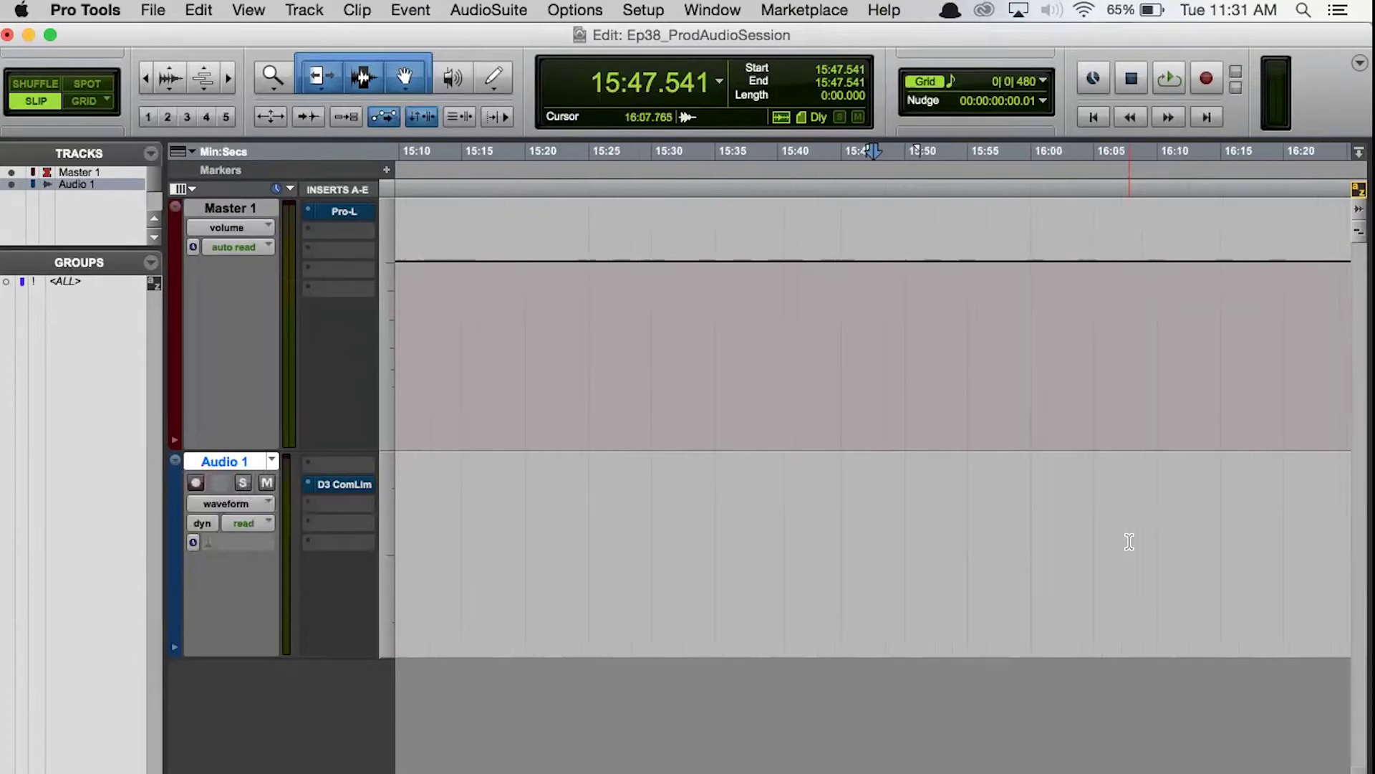
key(r)
key(r)
key(r)
key(r)
key(r)
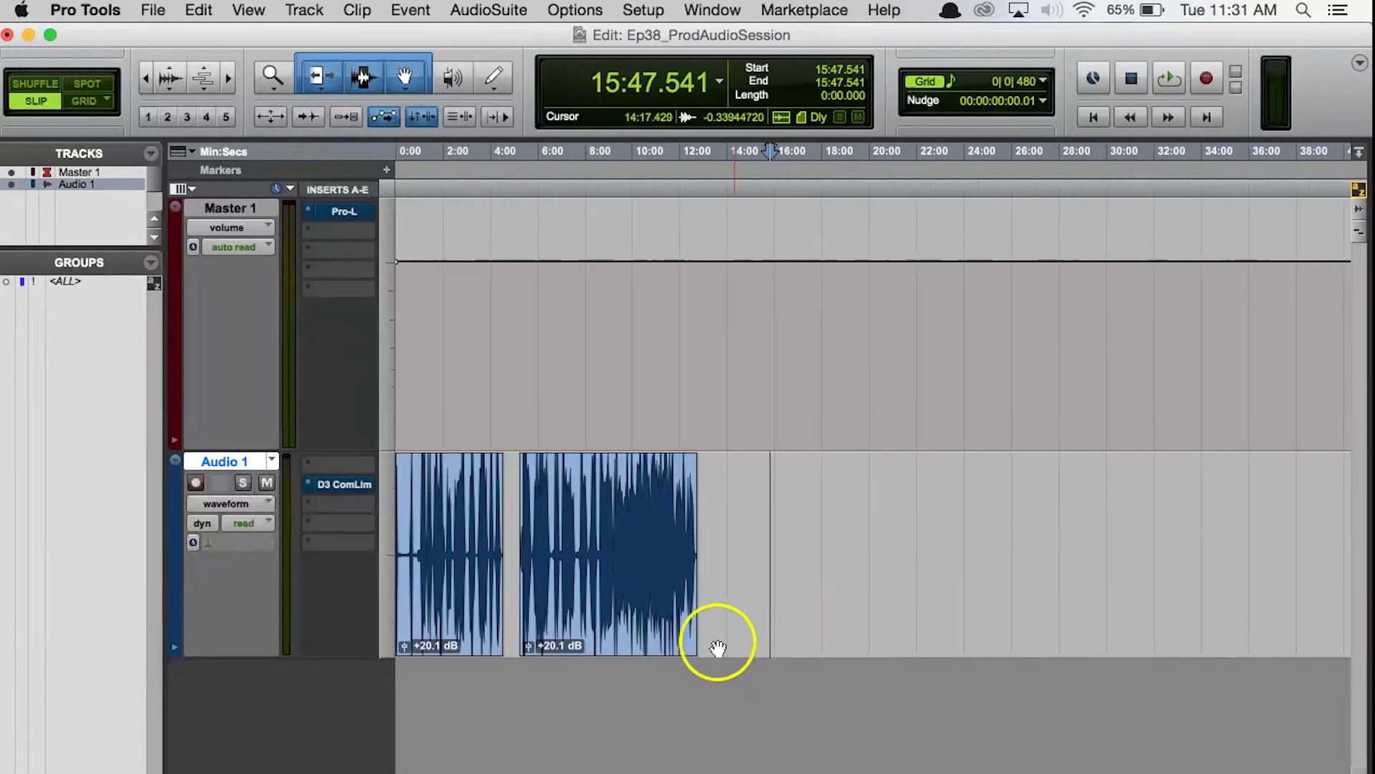
- Select the second Audio 1 clip and zoom into its start, then back out
click(650, 622)
key(t)
key(t)
key(t)
key(t)
key(t)
key(t)
key(t)
key(t)
key(t)
key(t)
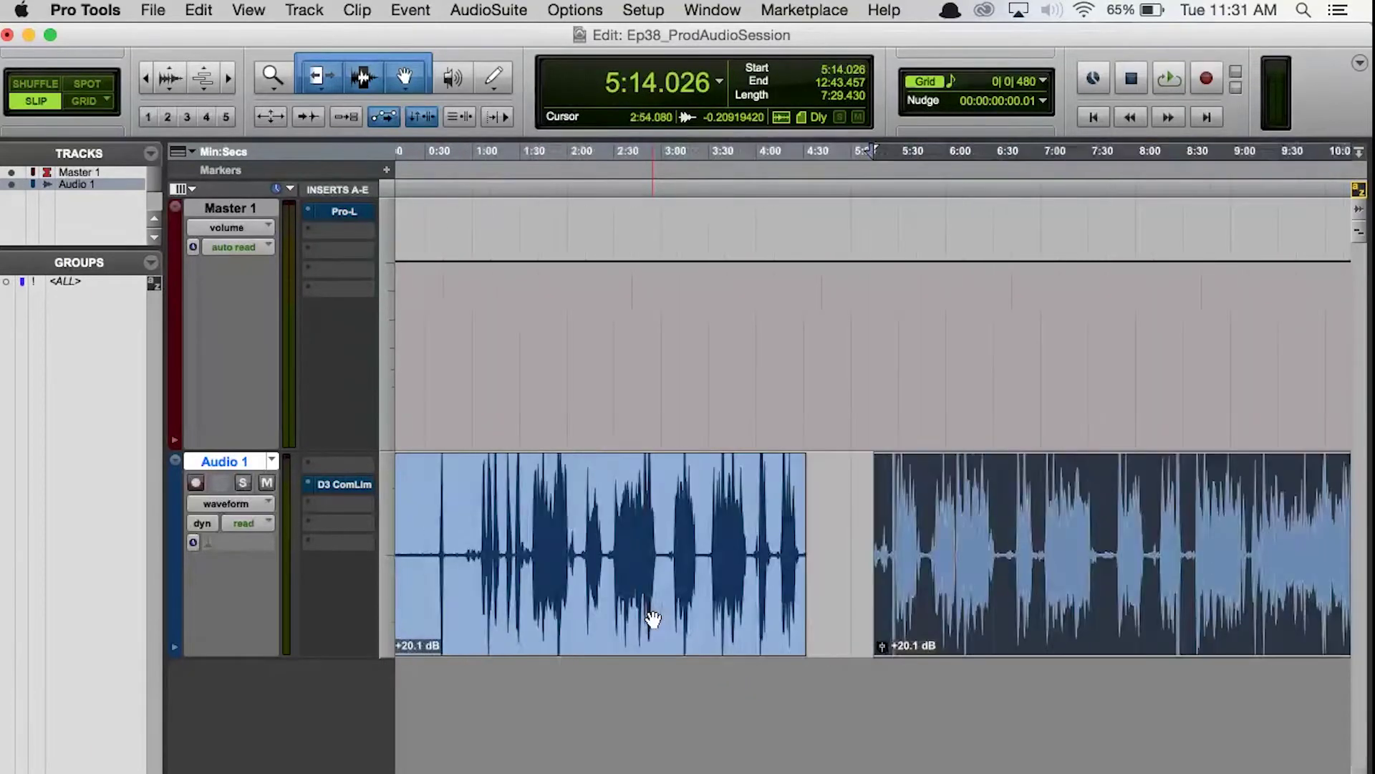
key(t)
key(t)
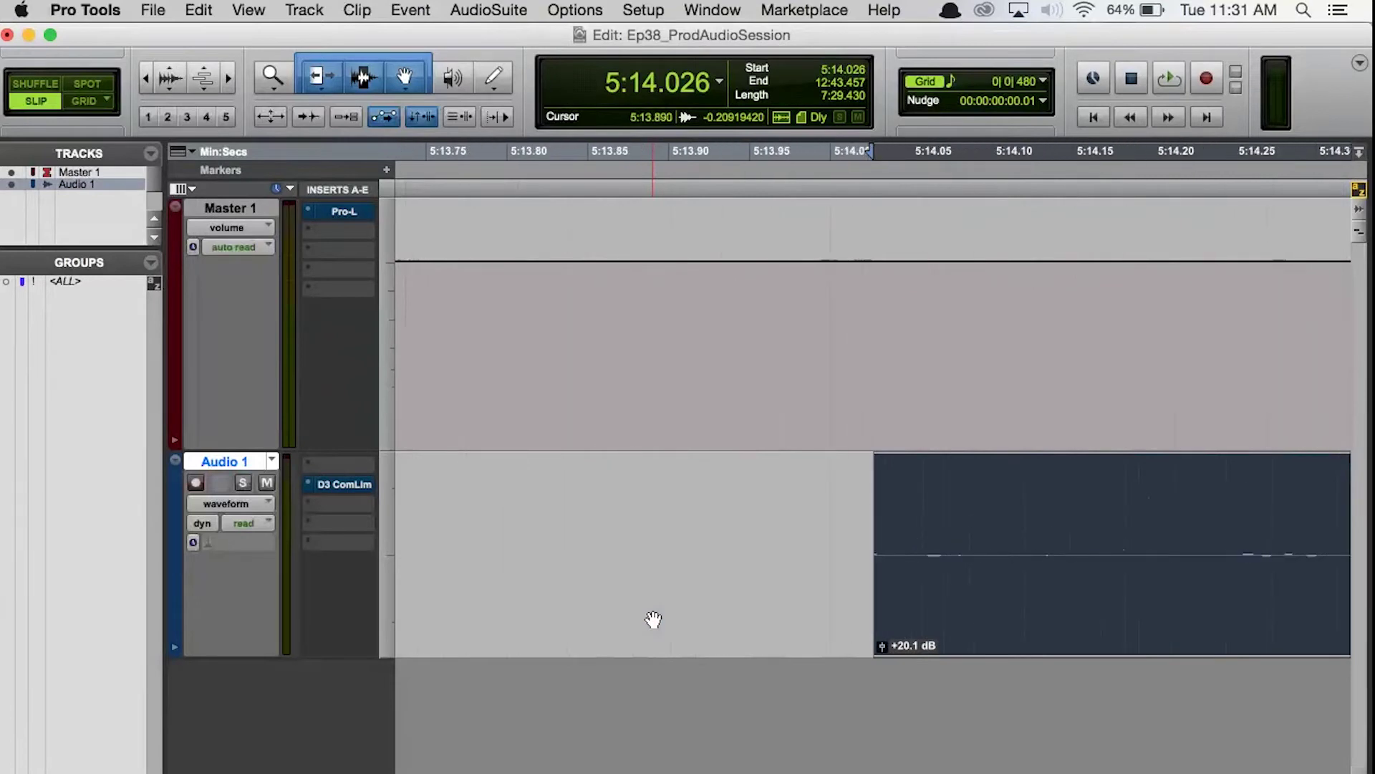
key(r)
key(r)
key(r)
key(r)
key(r)
key(r)
key(r)
key(r)
key(r)
key(r)
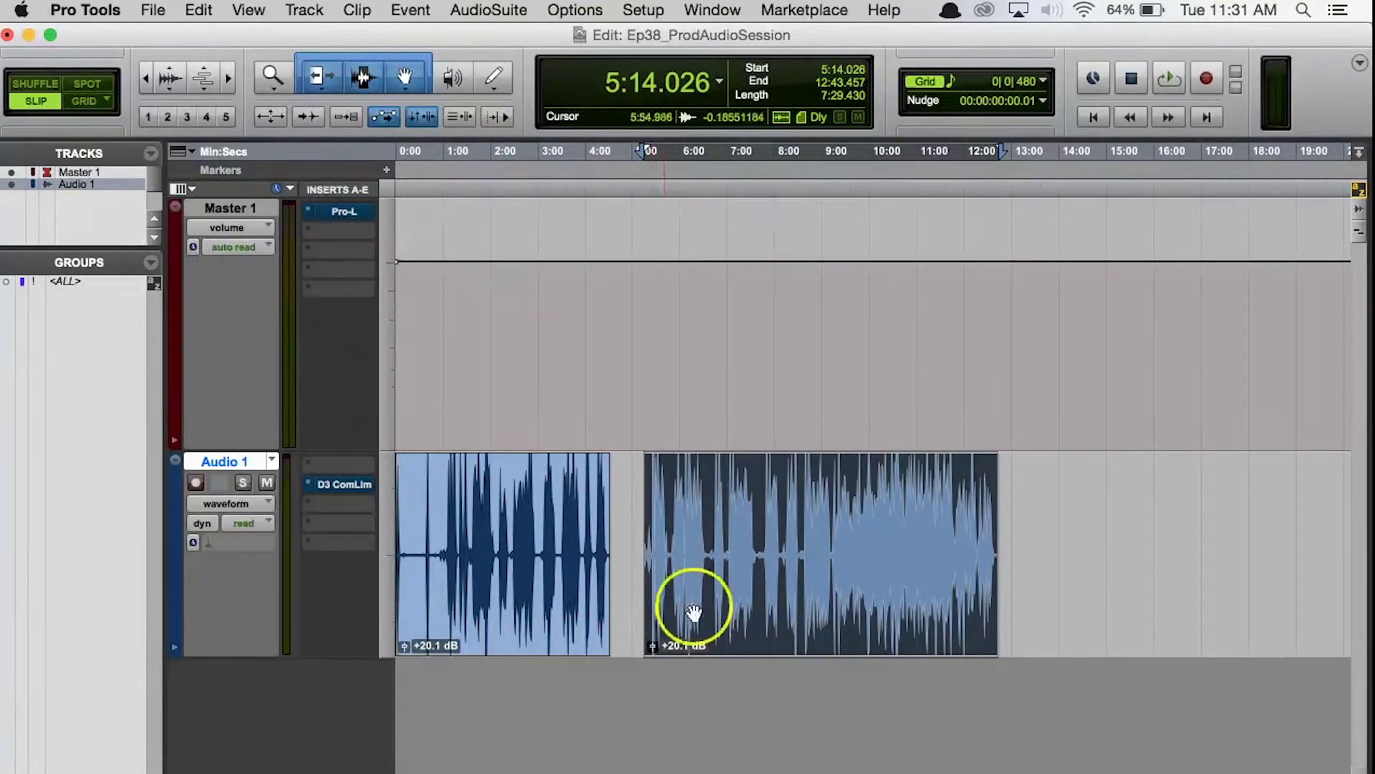
- Reselect the second clip and zoom into its end at 12:43.457, then out to the whole clip
click(985, 328)
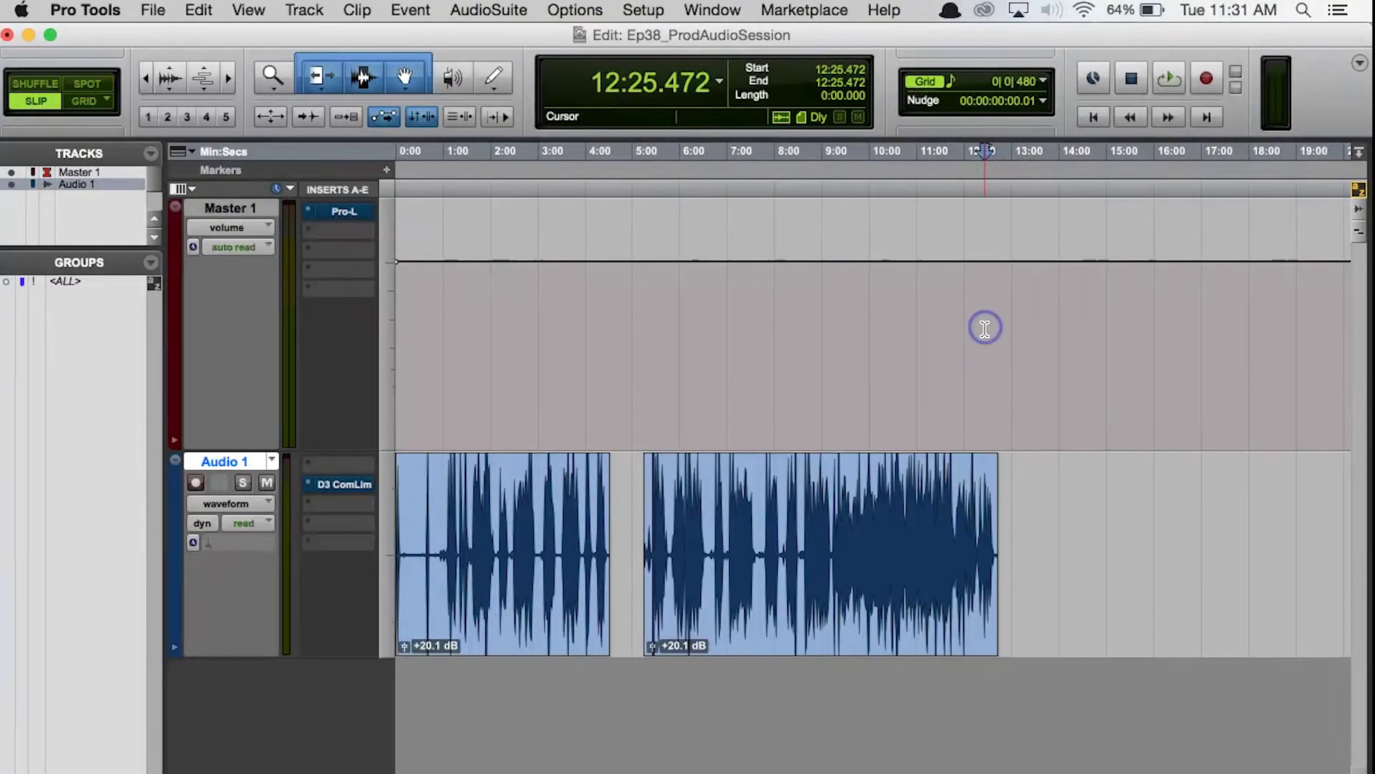
key(super+bracketright)
key(super+bracketright)
key(super+bracketright)
click(732, 636)
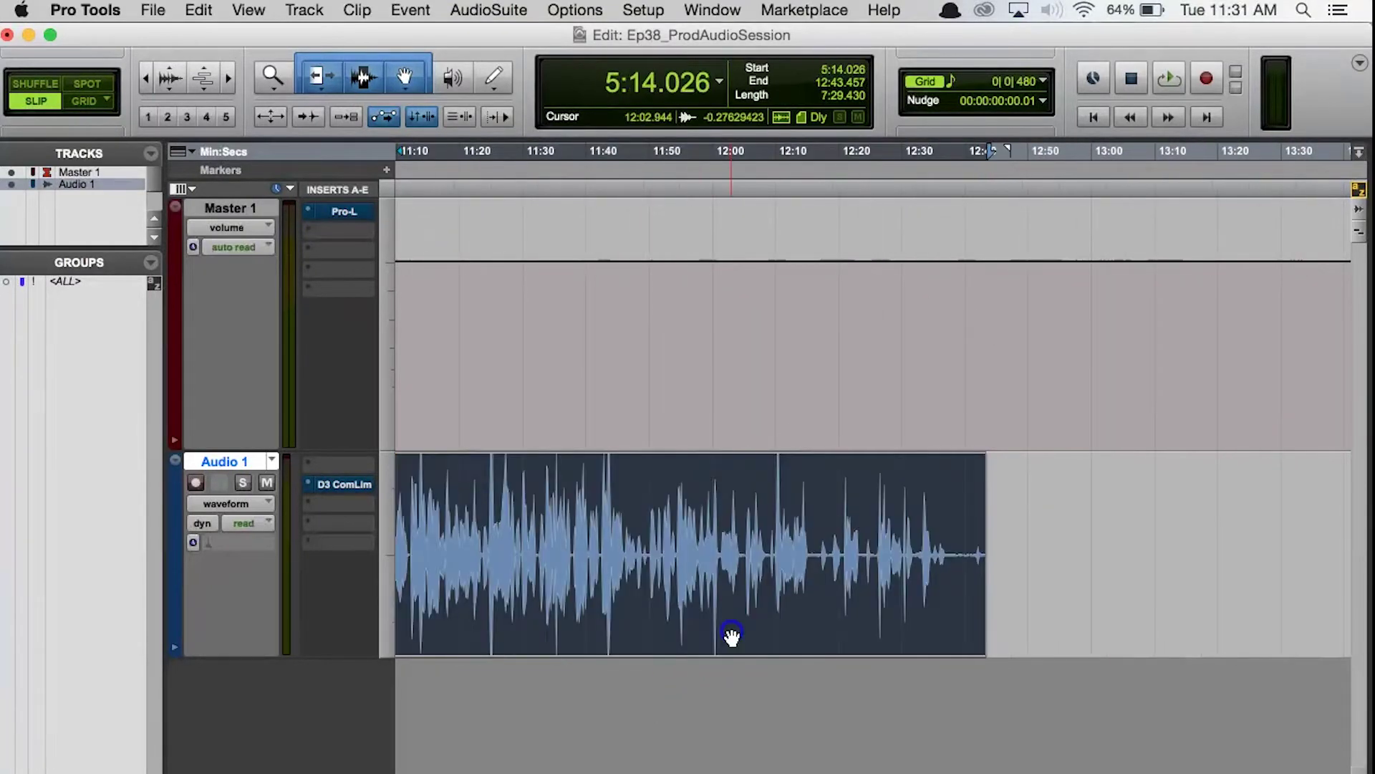
key(super+bracketright)
key(super+bracketright)
key(super+bracketright)
key(super+bracketright)
key(super+bracketright)
key(super+bracketright)
key(super+bracketright)
key(super+bracketright)
key(super+bracketright)
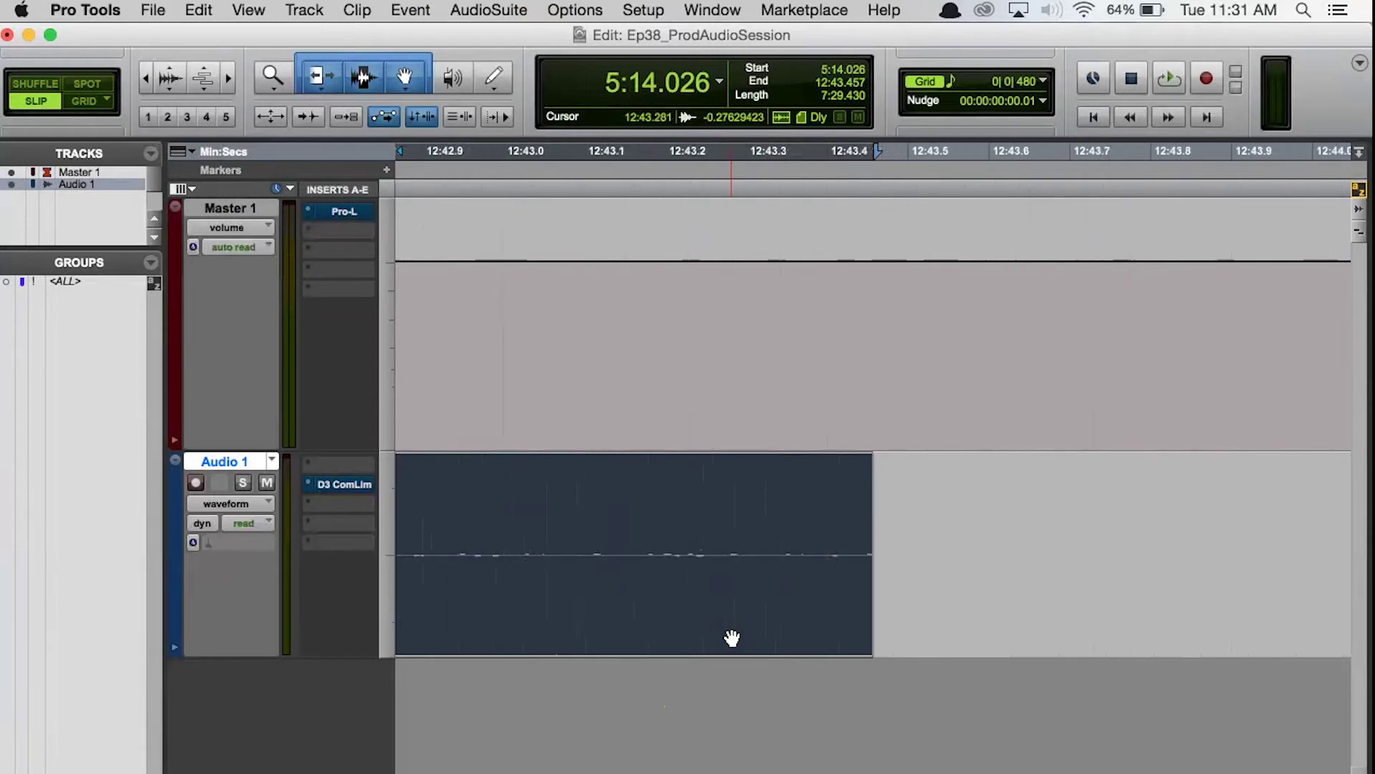
key(super+bracketleft)
key(super+bracketleft)
key(super+bracketleft)
key(super+bracketleft)
key(super+bracketleft)
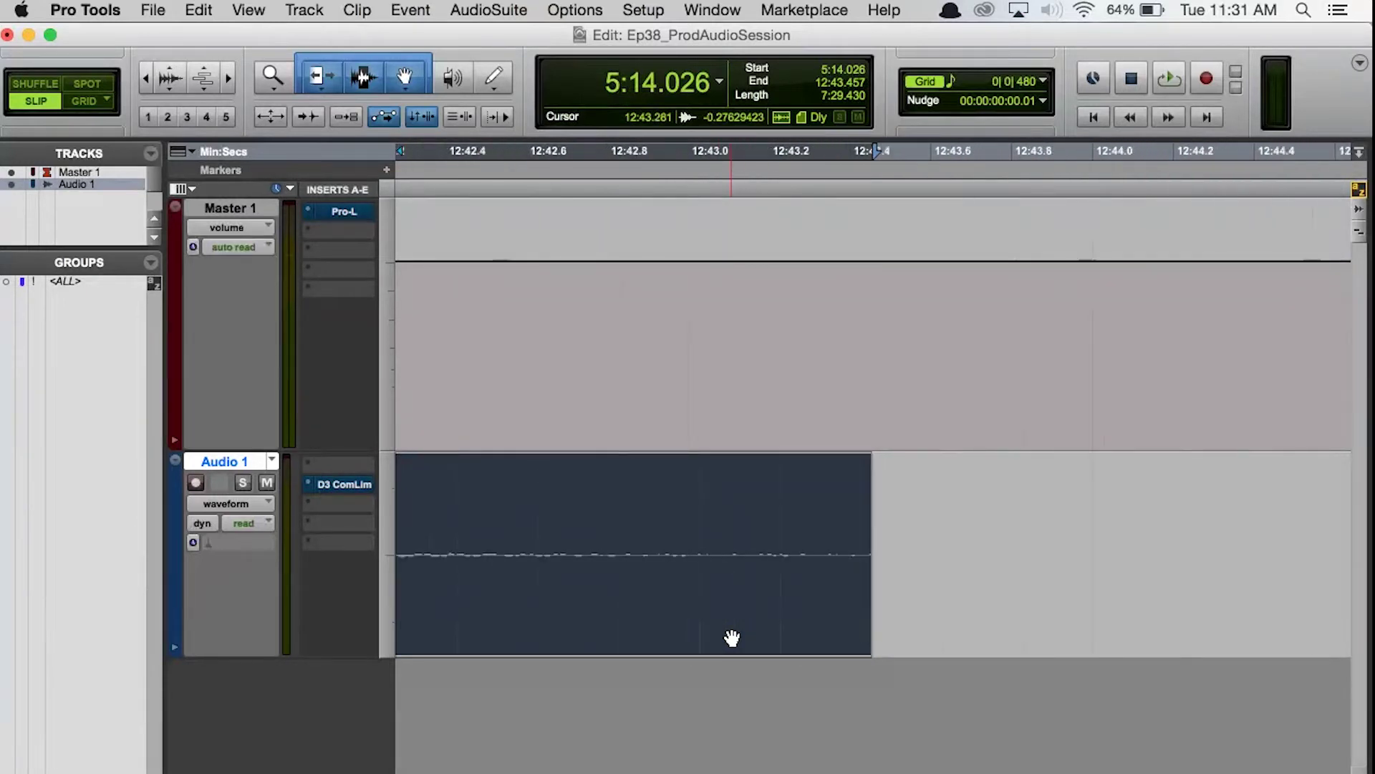
key(super+bracketleft)
key(super+bracketleft)
key(super+bracketleft)
key(super+bracketleft)
key(super+bracketleft)
key(super+bracketleft)
key(super+bracketleft)
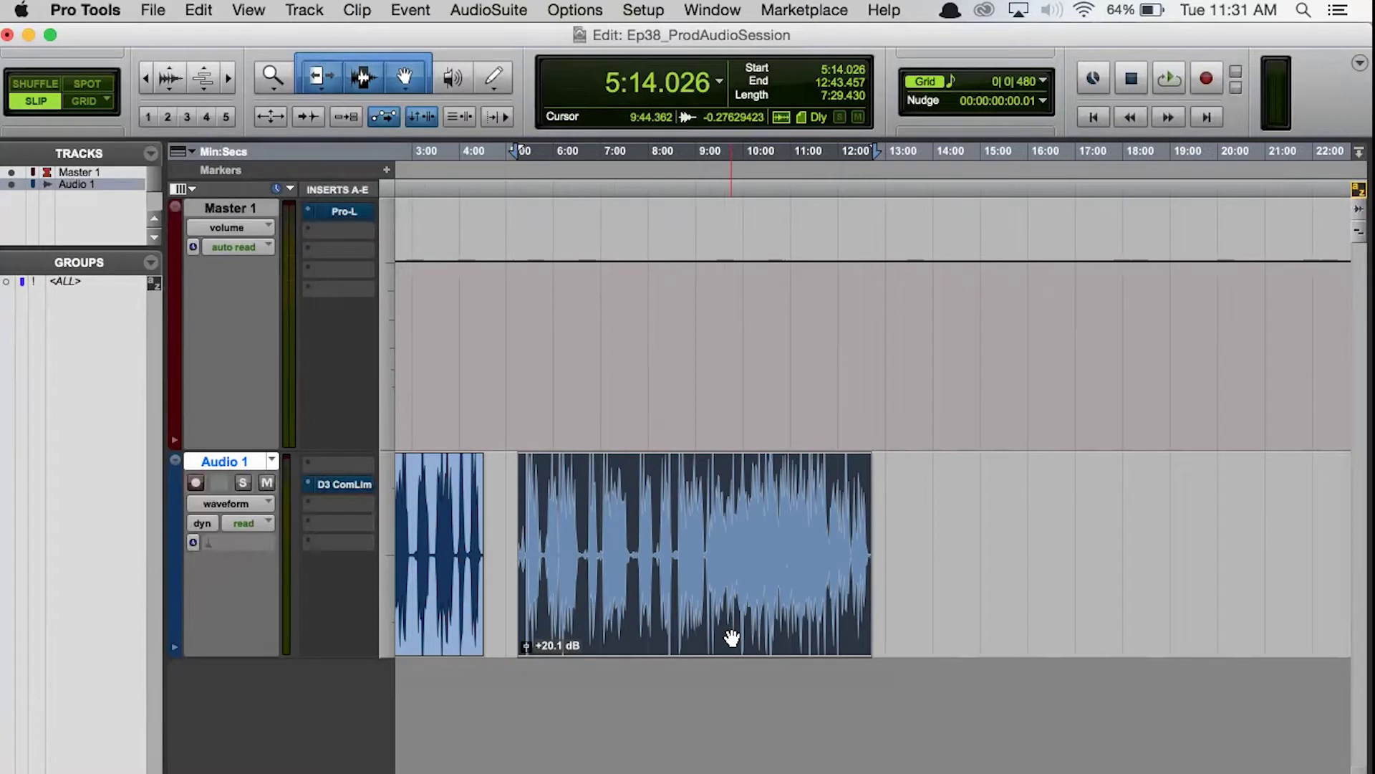
- Jump to the session start, zoom in and play back the opening of the clip
click(988, 500)
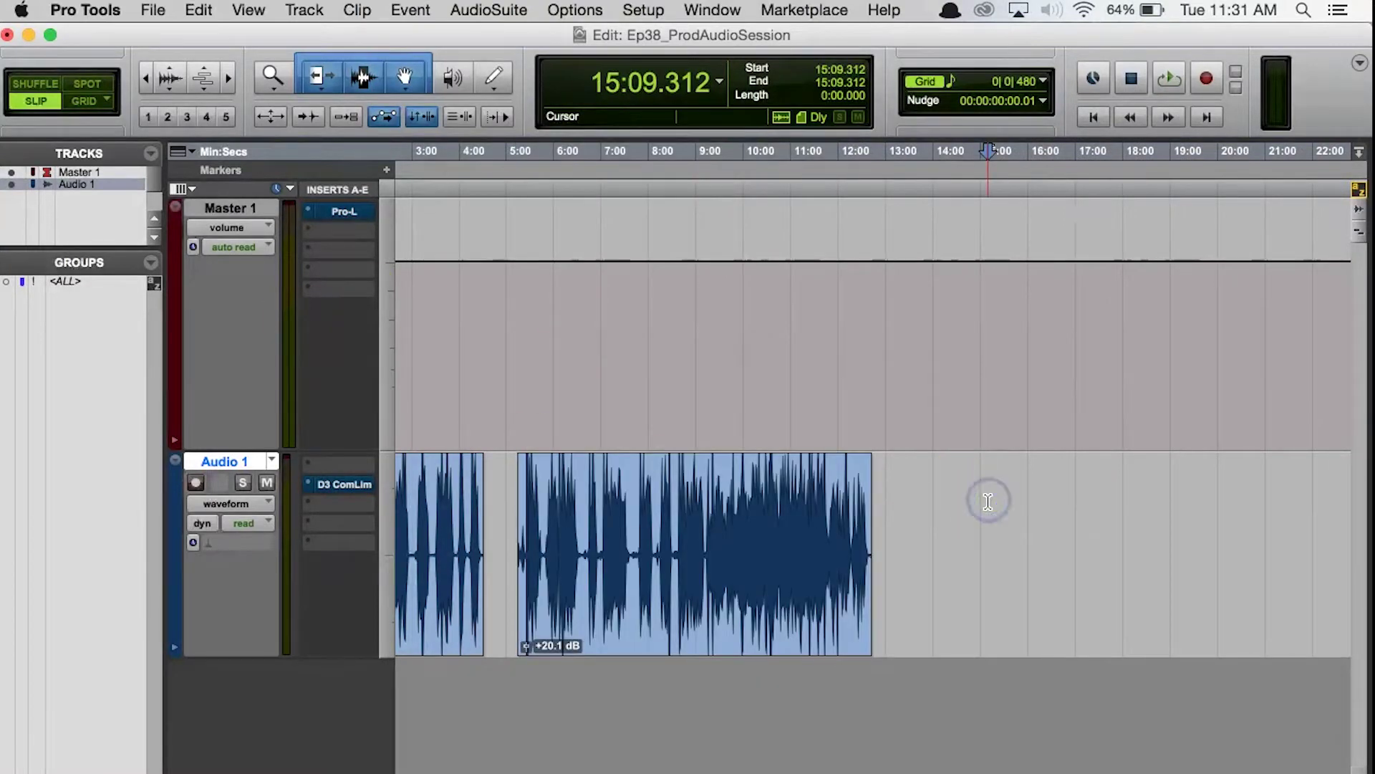
key(Return)
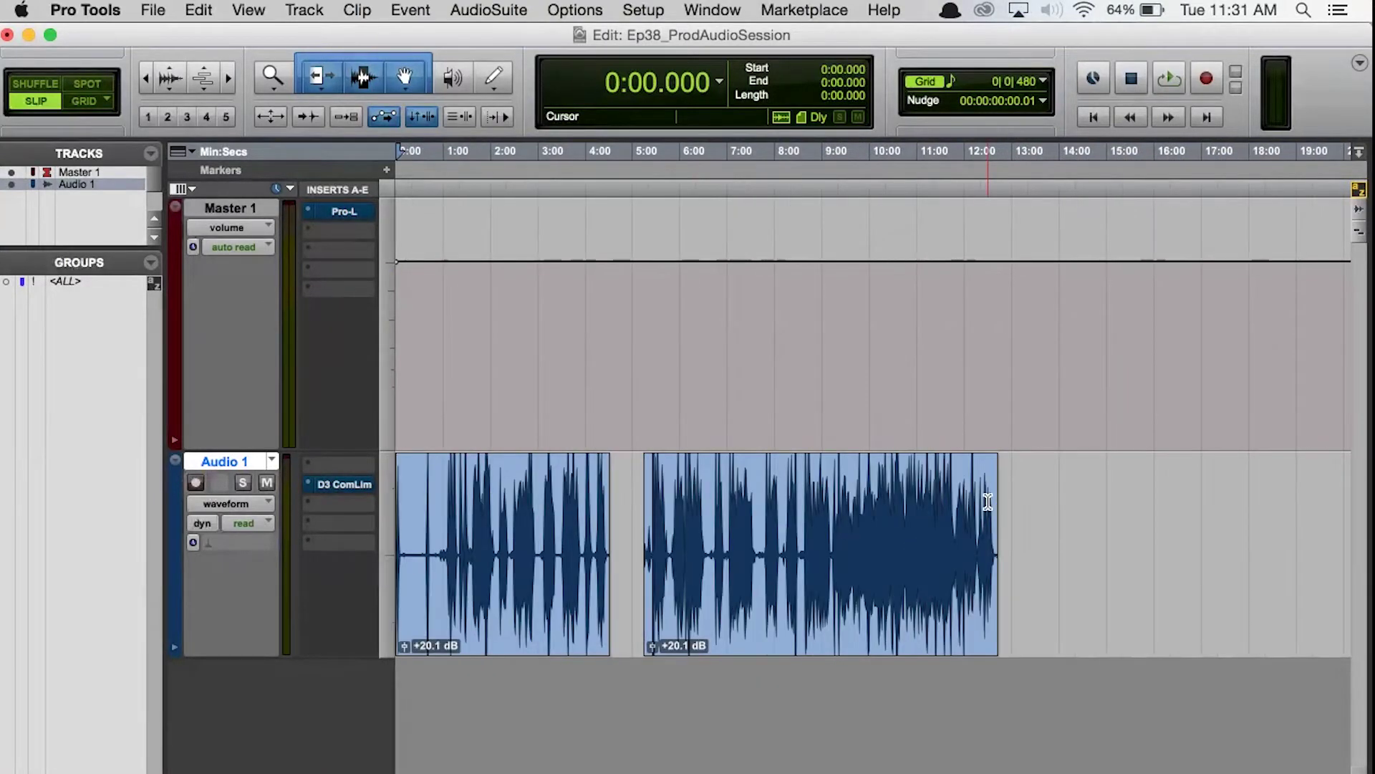
key(super+bracketright)
key(super+bracketright)
key(super+bracketright)
key(super+bracketright)
key(super+bracketright)
key(super+bracketright)
key(super+bracketright)
key(super+bracketright)
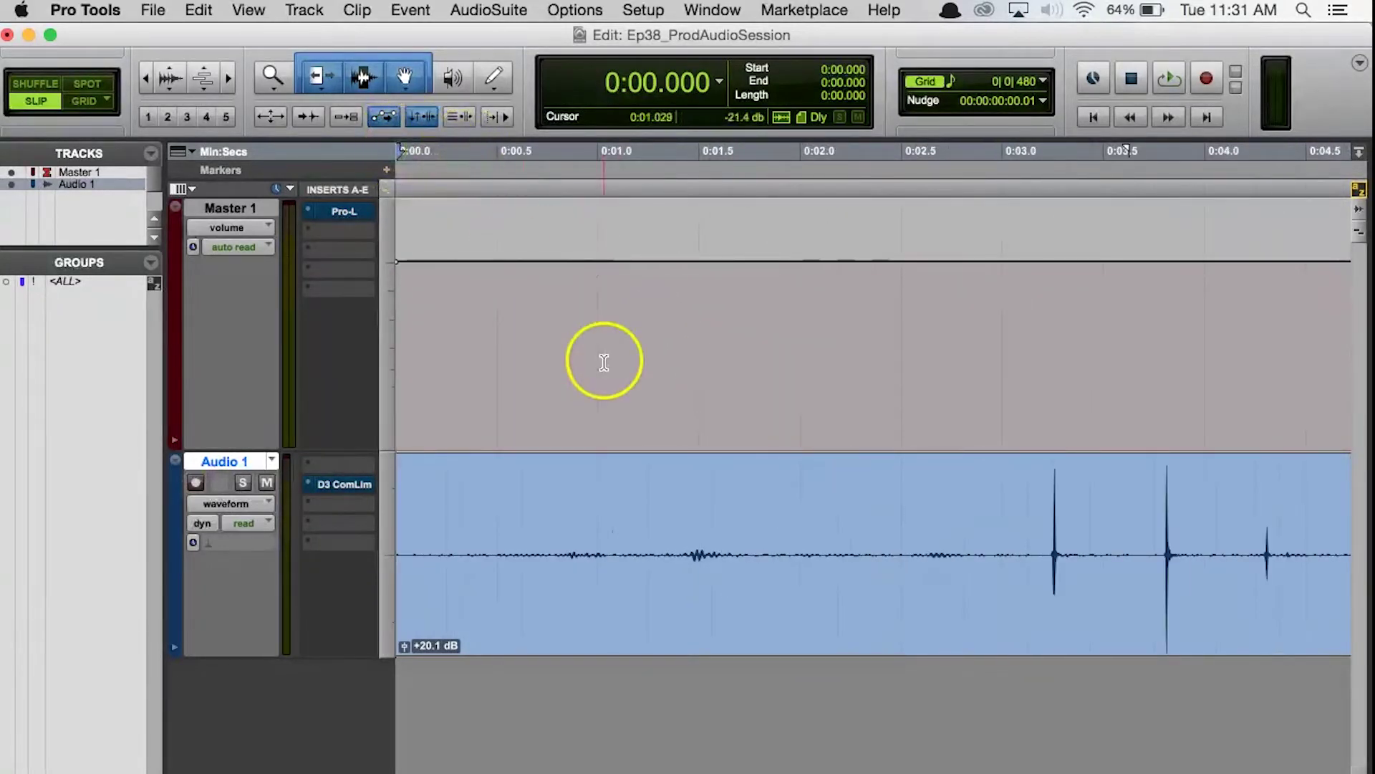
click(896, 528)
key(Return)
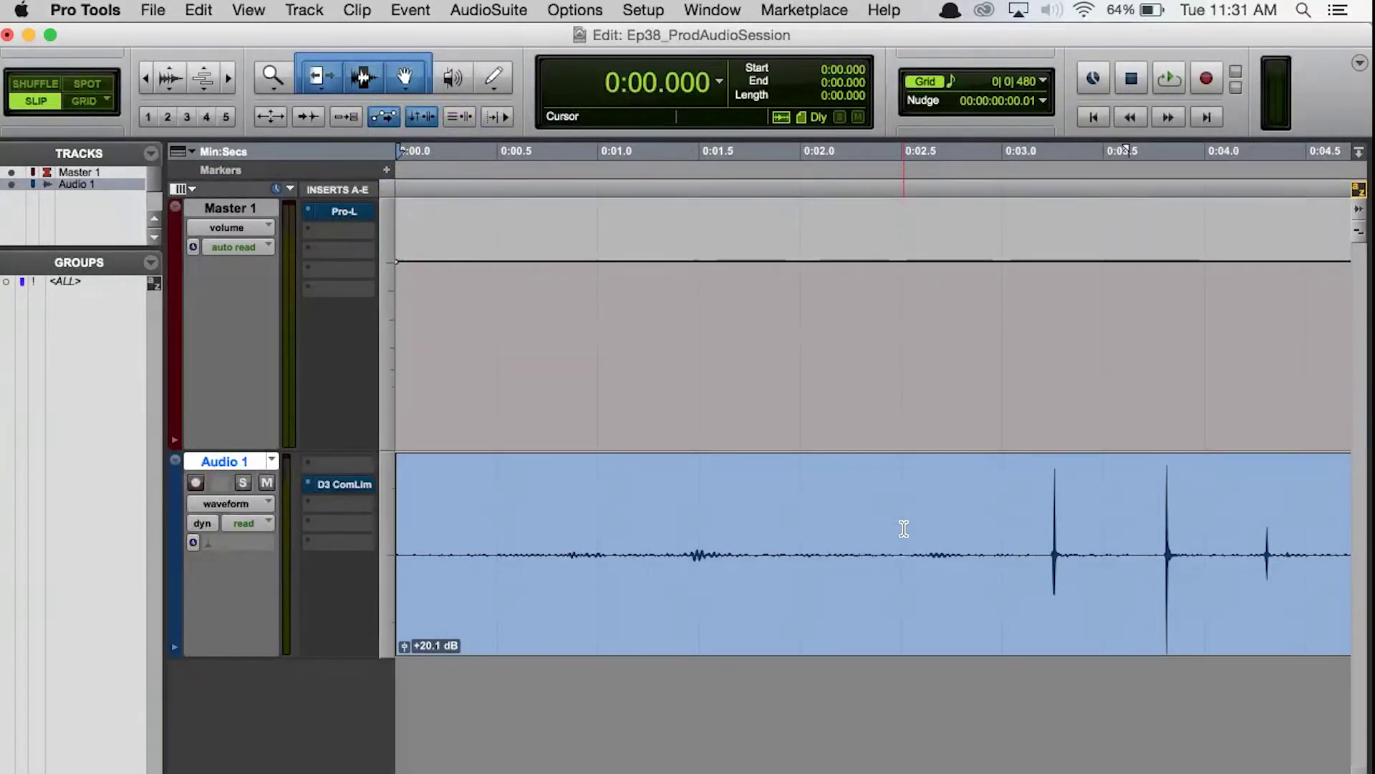
key(space)
key(space)
click(897, 500)
key(super+bracketleft)
key(super+bracketleft)
key(super+bracketleft)
key(super+bracketleft)
key(super+bracketleft)
key(super+bracketleft)
key(super+bracketleft)
key(super+bracketleft)
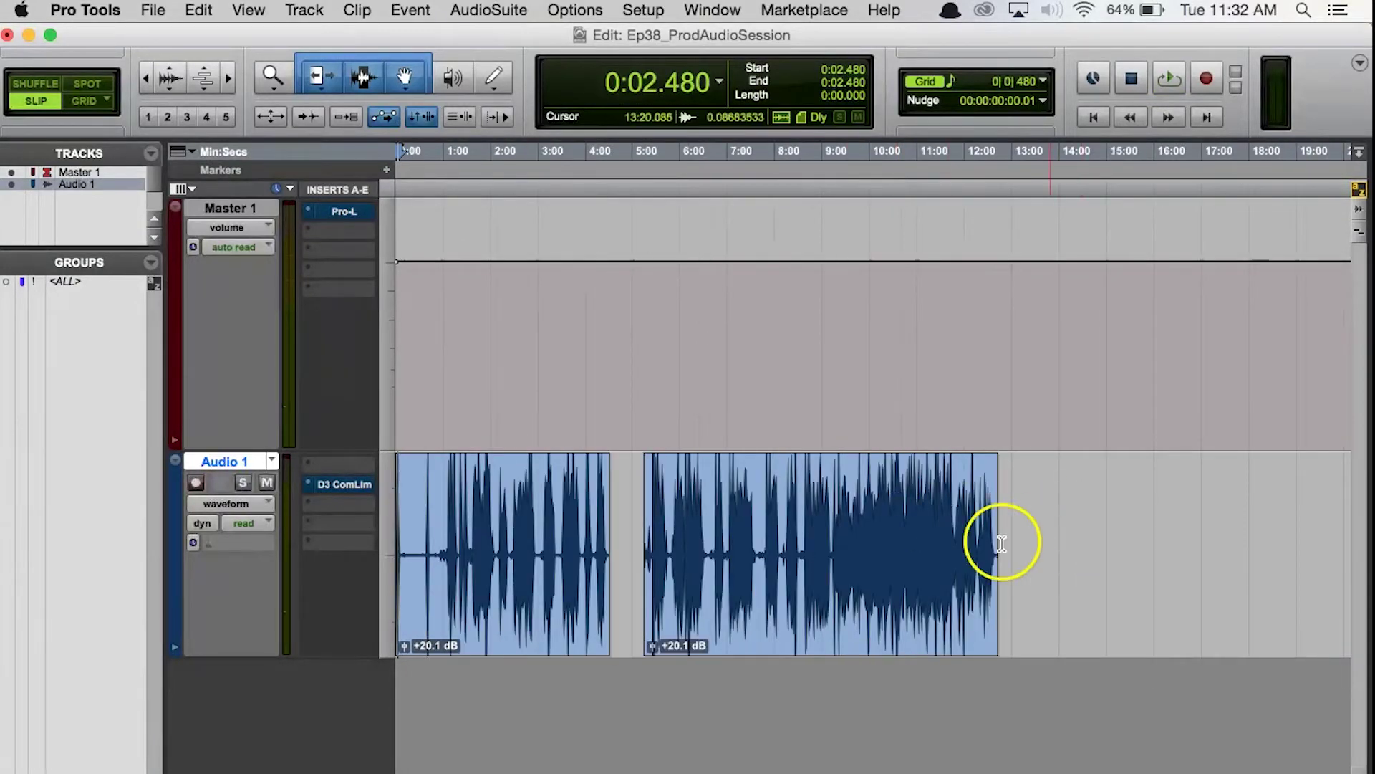
- Select both clips, then extend the selection from 0:00.000 to 13:25.546 with Shift+Return
click(931, 620)
key(super+a)
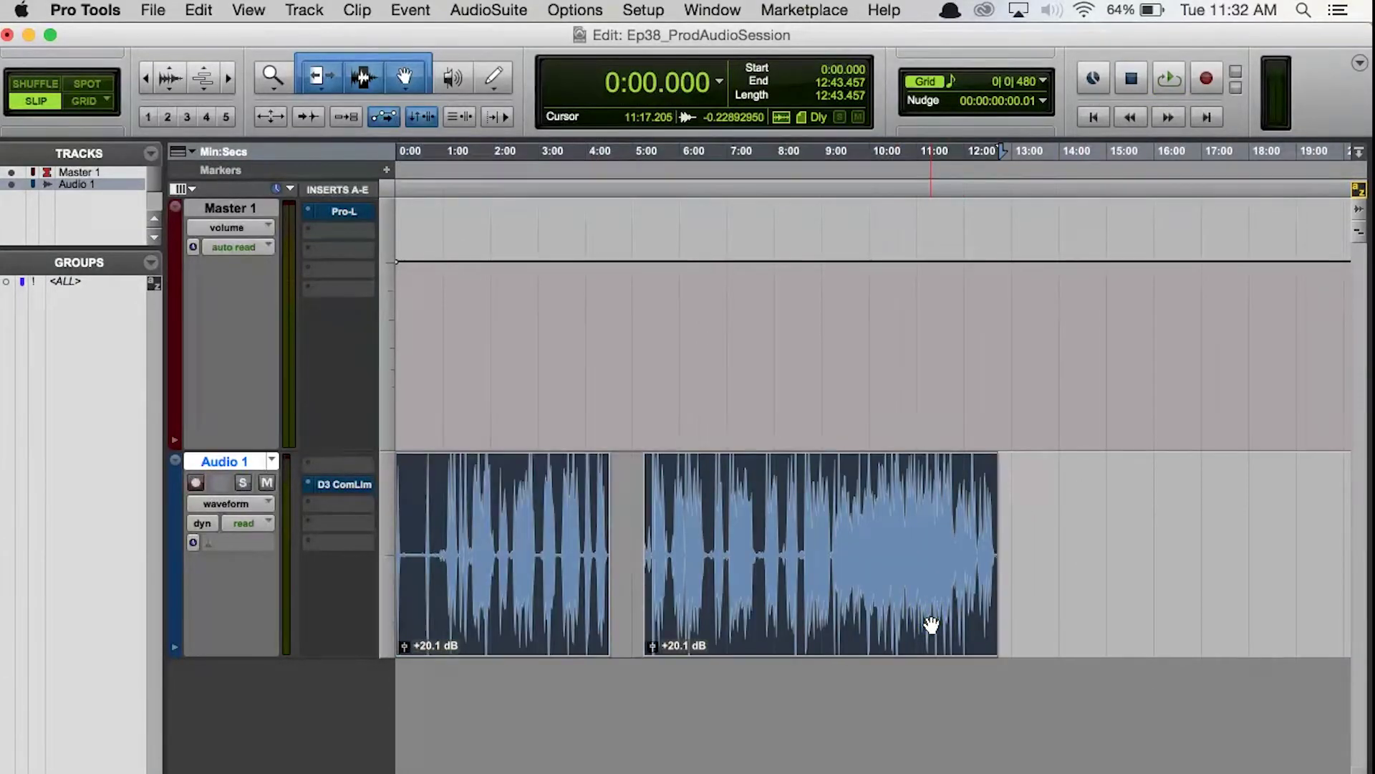
click(1032, 485)
key(shift+Return)
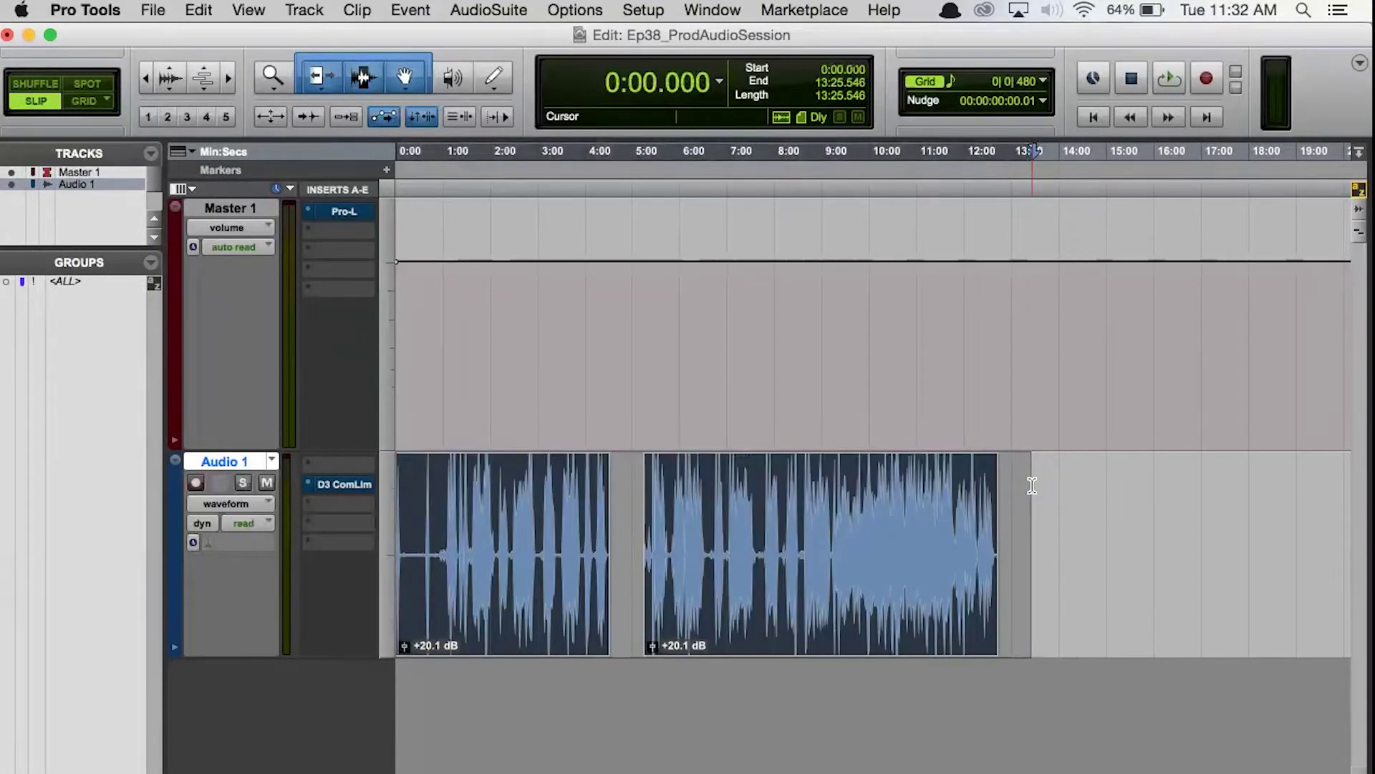